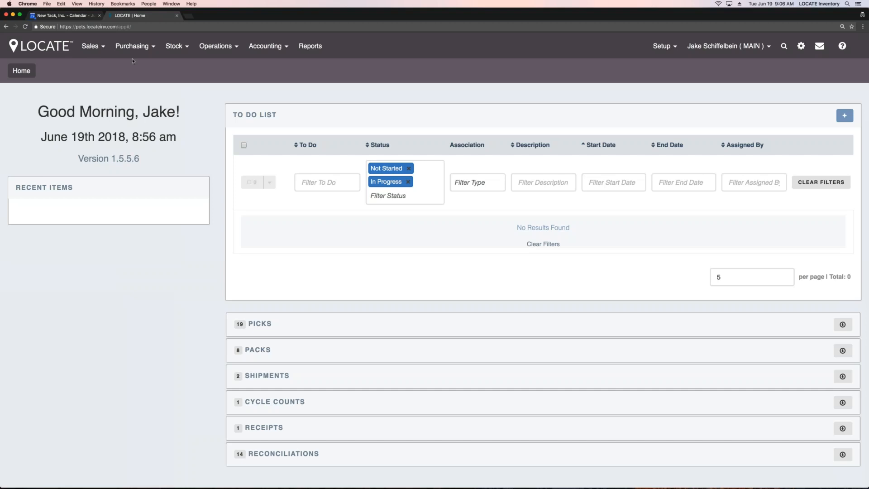
Step: Open the export setup from the customer list and review the fields available for the customer export
left_click(93, 47)
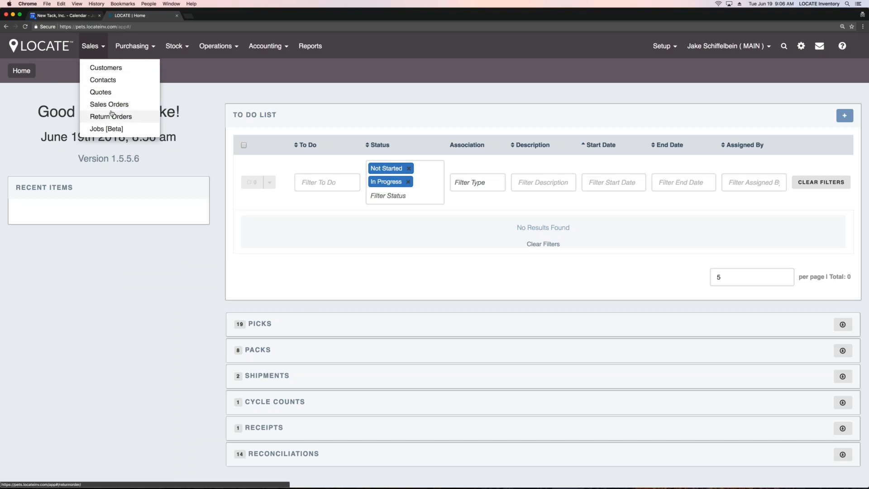
left_click(115, 69)
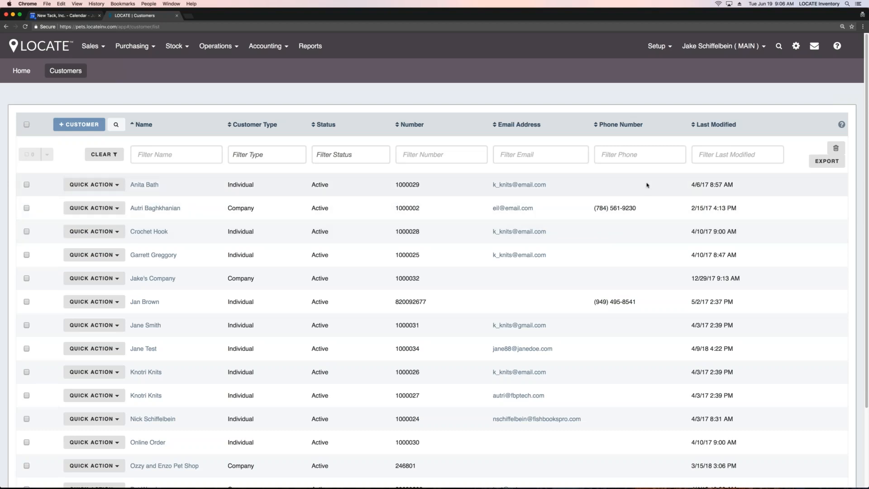
left_click(818, 163)
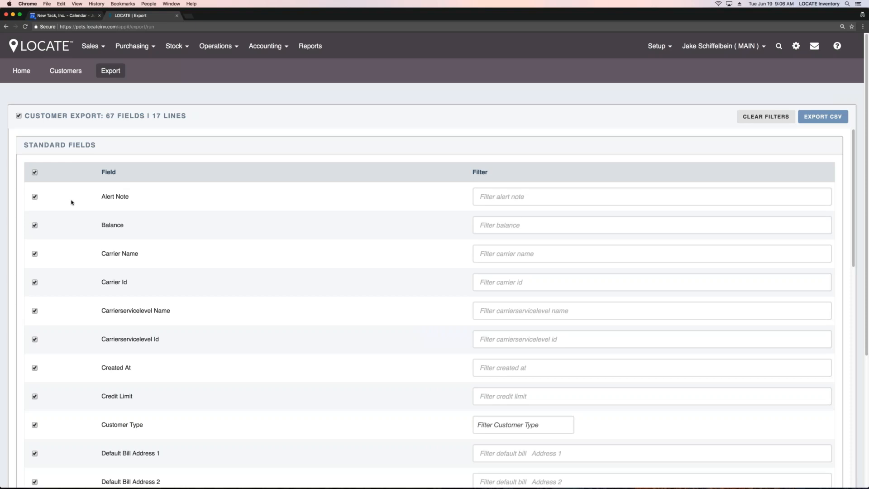
scroll(72, 202, "down", 10)
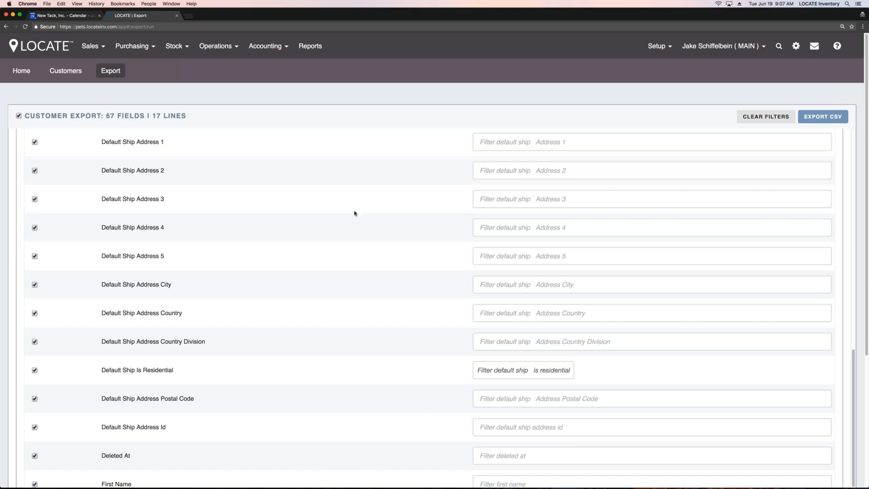
left_click_drag(103, 116, 160, 116)
left_click(228, 118)
Step: Open Ozzy and Enzo Pet Shop from the customer list and review its summary, quote and order stats, top parts and company contacts
left_click(65, 71)
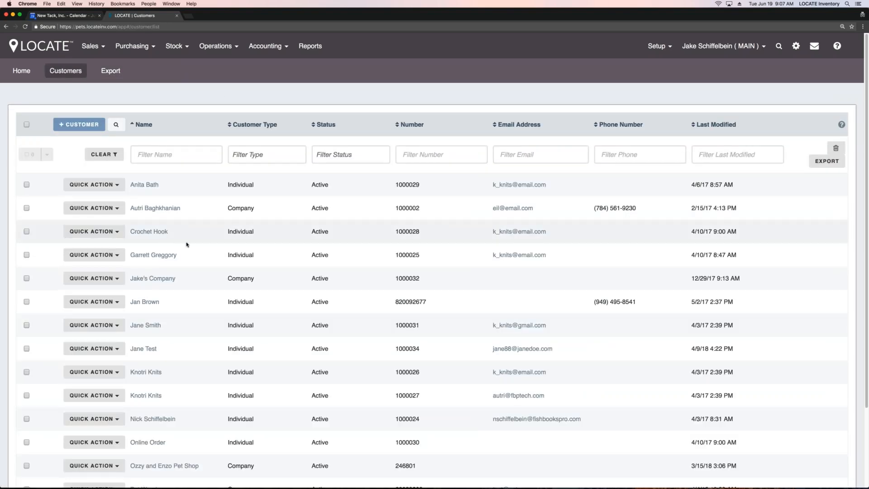
scroll(179, 317, "down", 3)
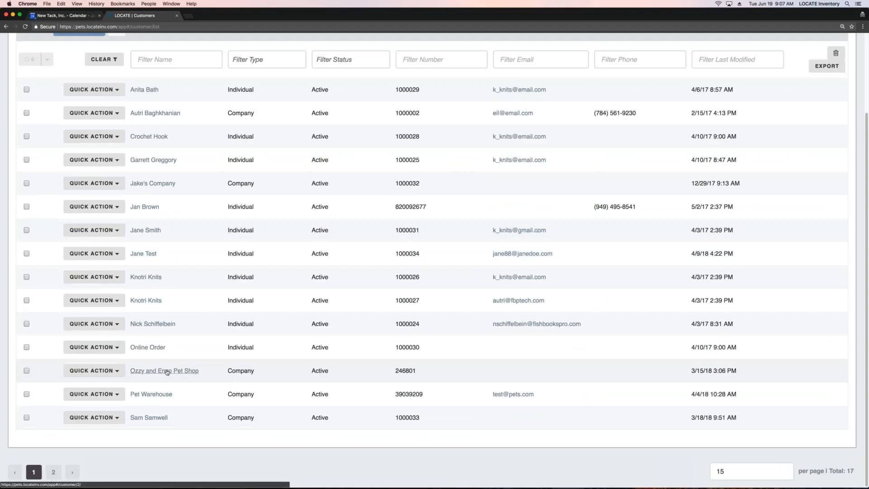
left_click(167, 372)
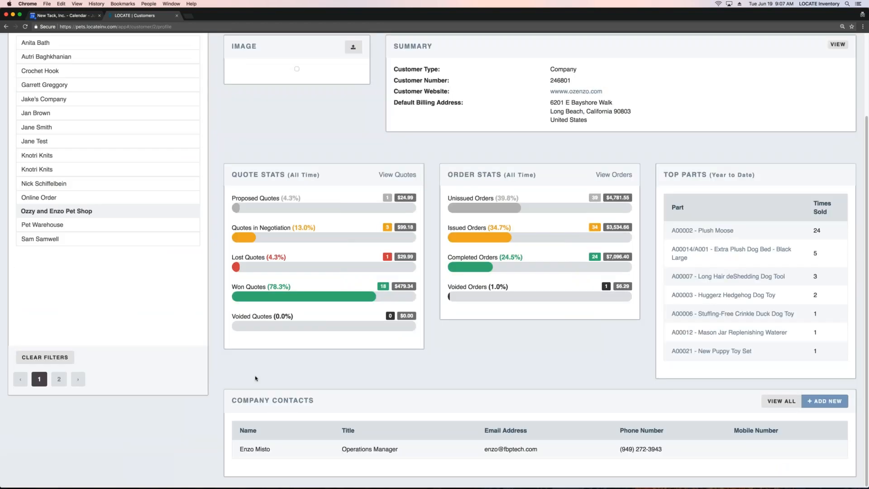
scroll(285, 378, "up", 3)
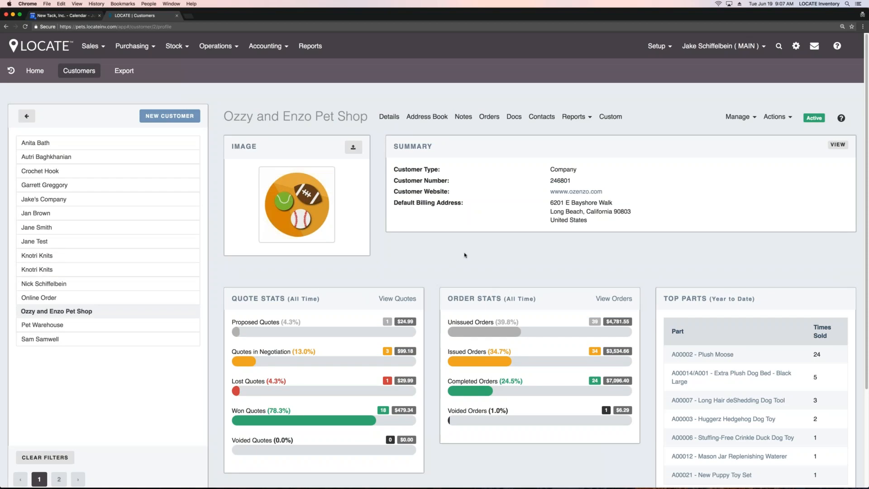
scroll(358, 226, "down", 5)
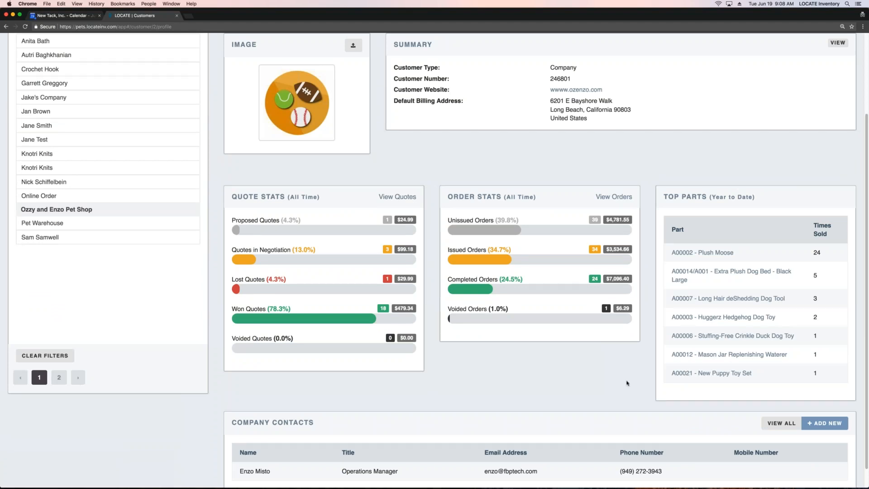
scroll(626, 382, "down", 1)
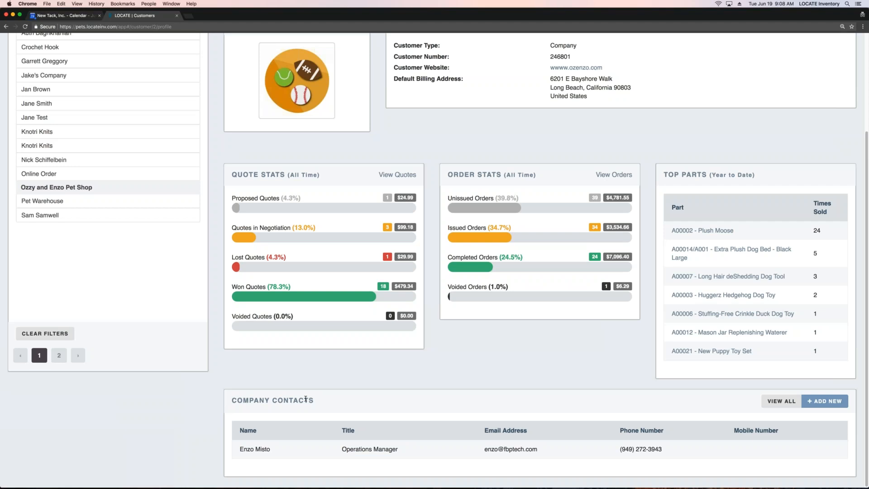
scroll(306, 398, "up", 3)
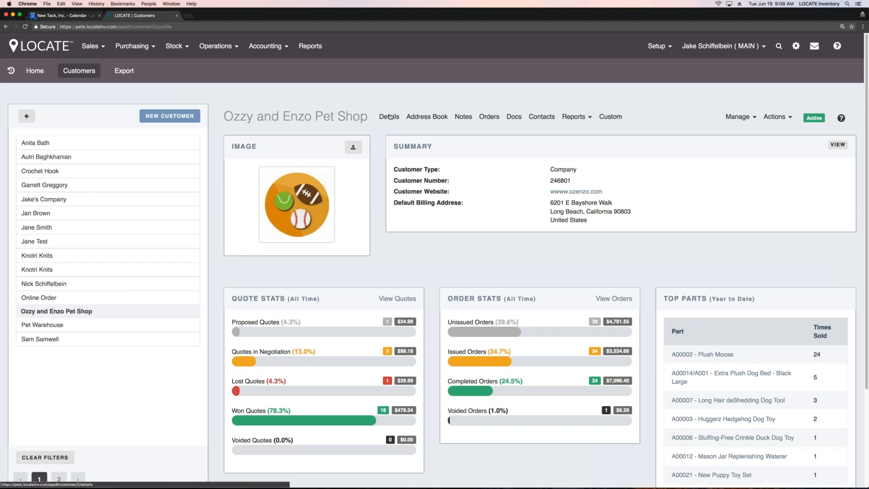
Step: Open the customer's details page and examine the general and accounting details, including the balance
left_click(390, 117)
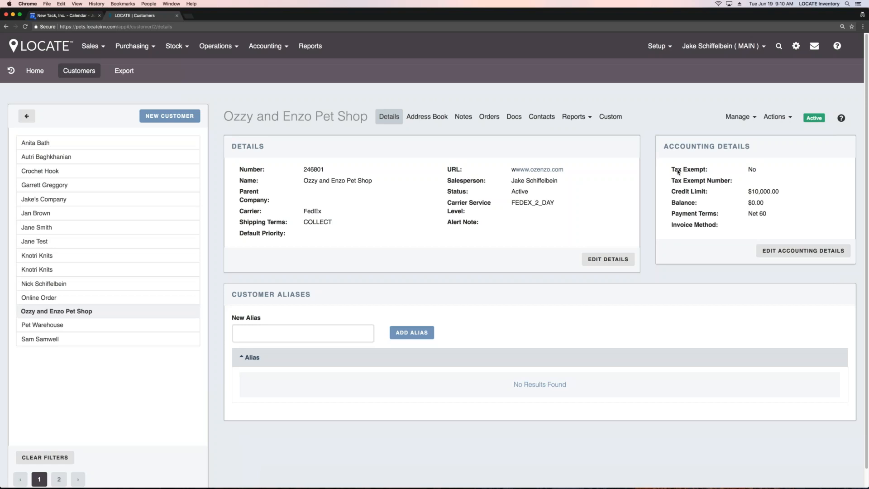
left_click_drag(765, 202, 742, 208)
left_click(711, 232)
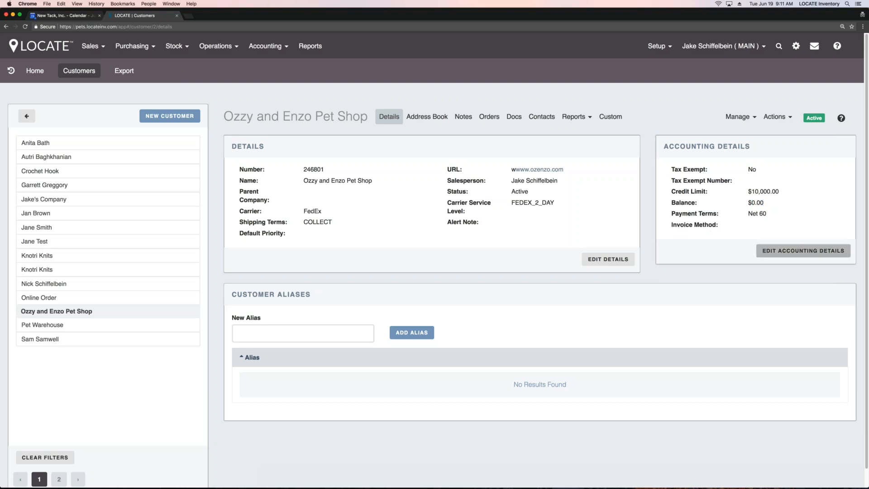
Step: Examine the invoice method options in the customer's accounting details and leave editing without saving
left_click(765, 252)
left_click(770, 259)
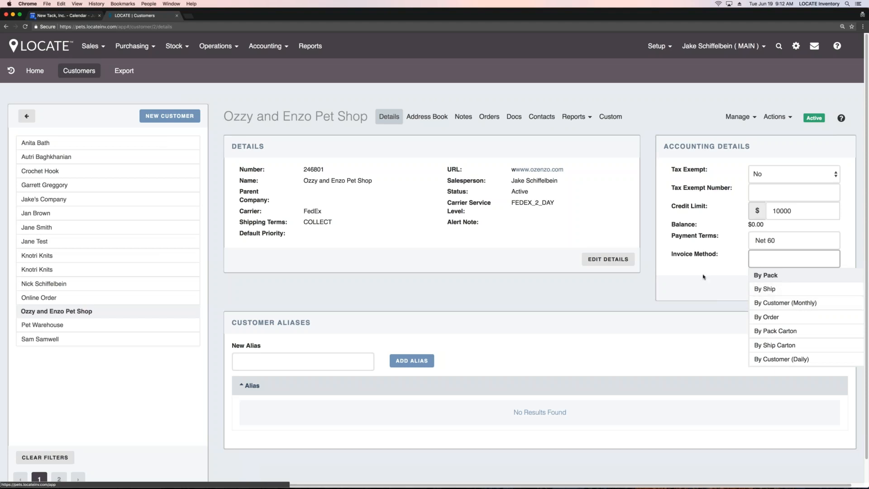
left_click(717, 274)
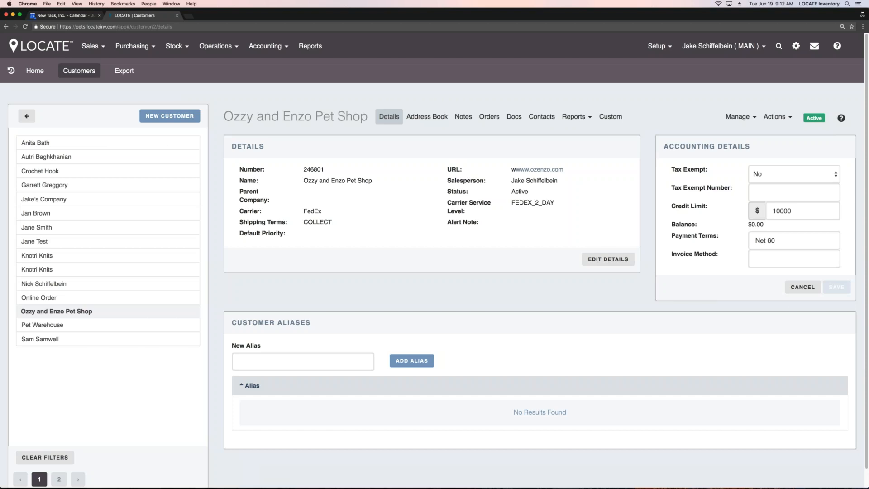
left_click(803, 287)
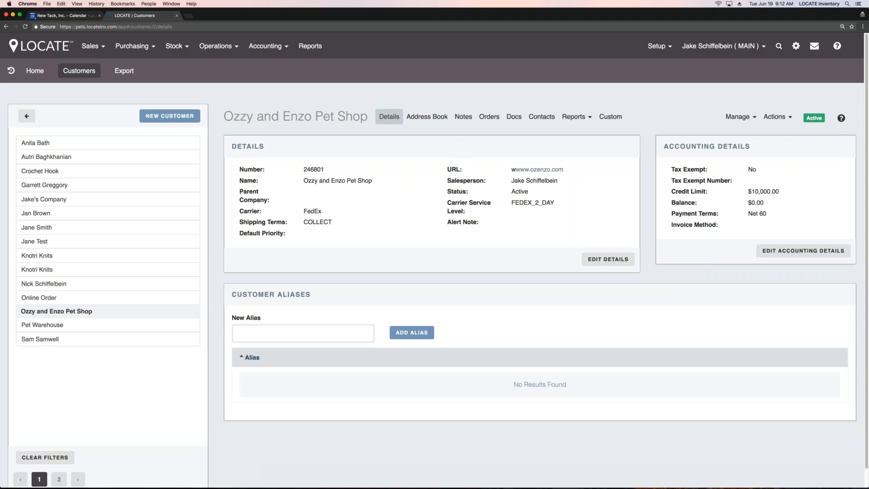
Step: Review the phone numbers, email addresses and postal addresses in the customer's address book, and view the customer's notes
left_click(428, 119)
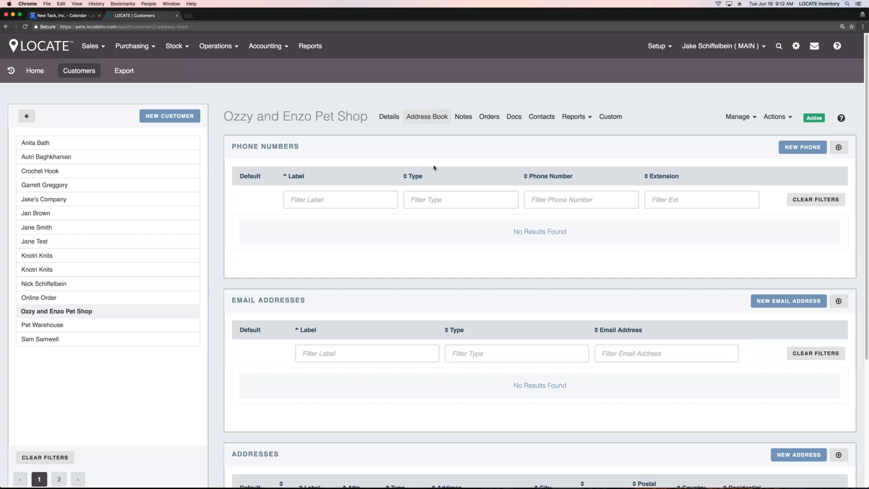
scroll(433, 168, "down", 4)
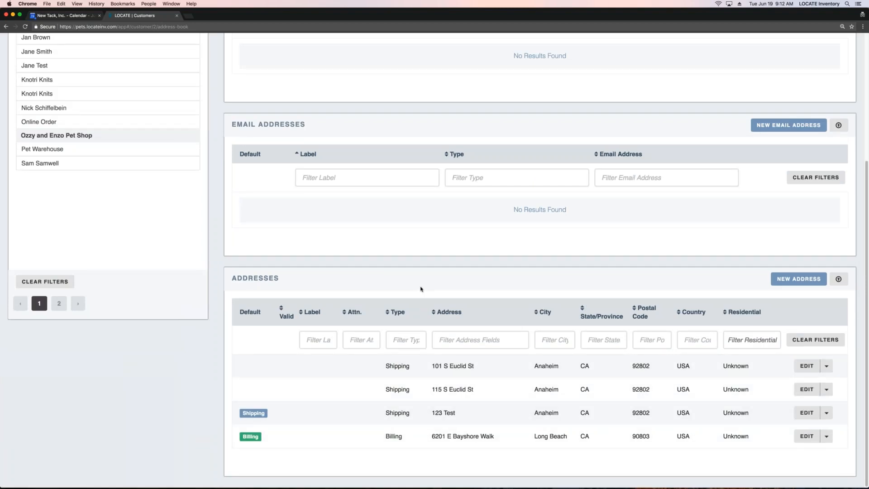
scroll(421, 288, "up", 4)
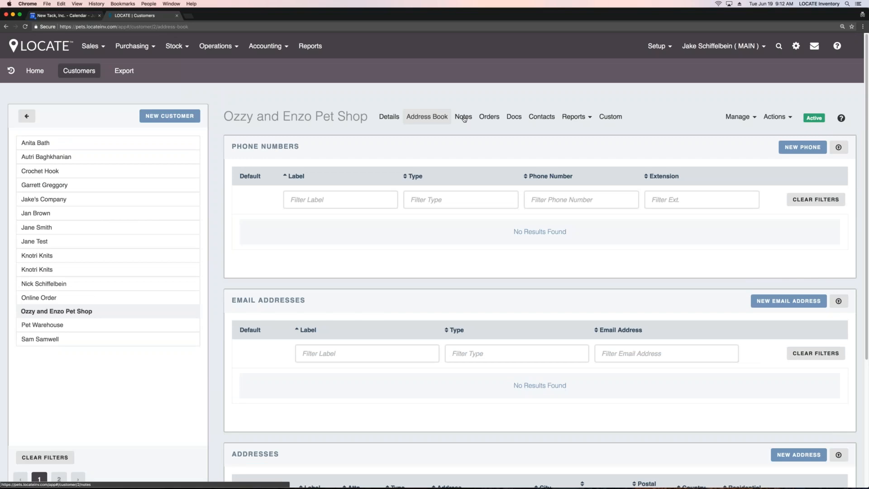
left_click(466, 118)
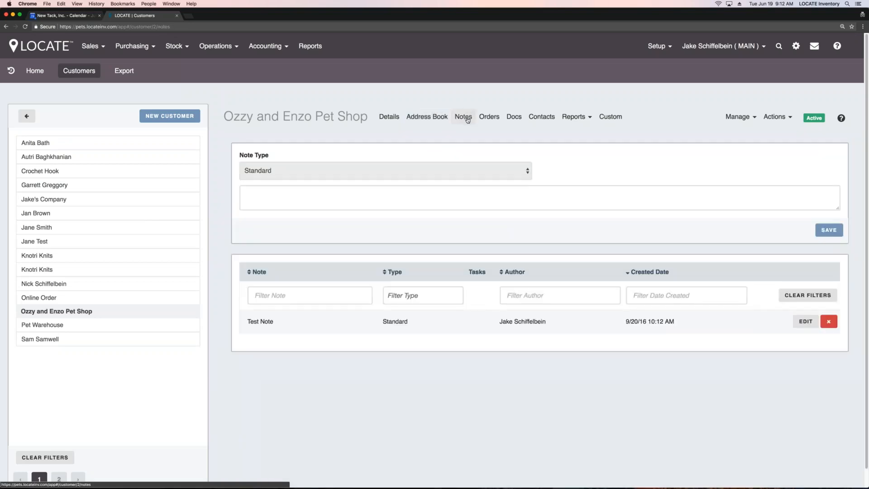
Step: Open the customer's orders page and look through the sales orders, quotes, invoices, return orders and jobs
left_click(491, 118)
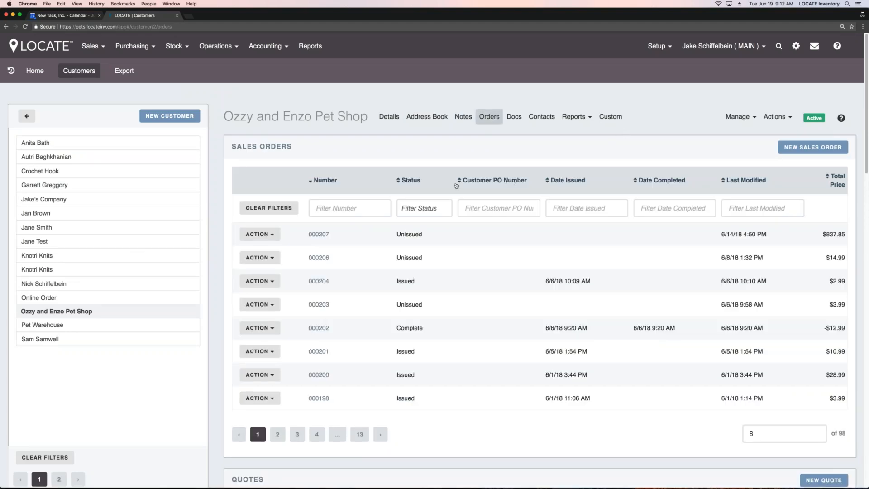
scroll(457, 186, "down", 15)
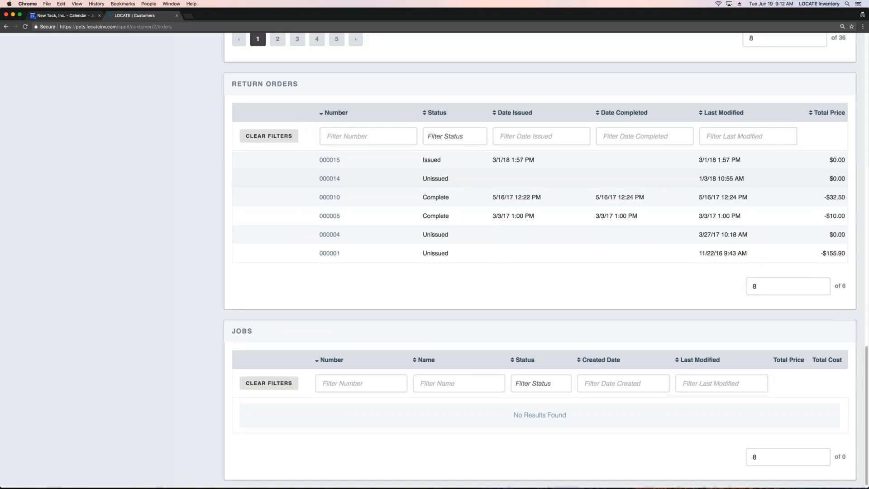
scroll(540, 260, "up", 9)
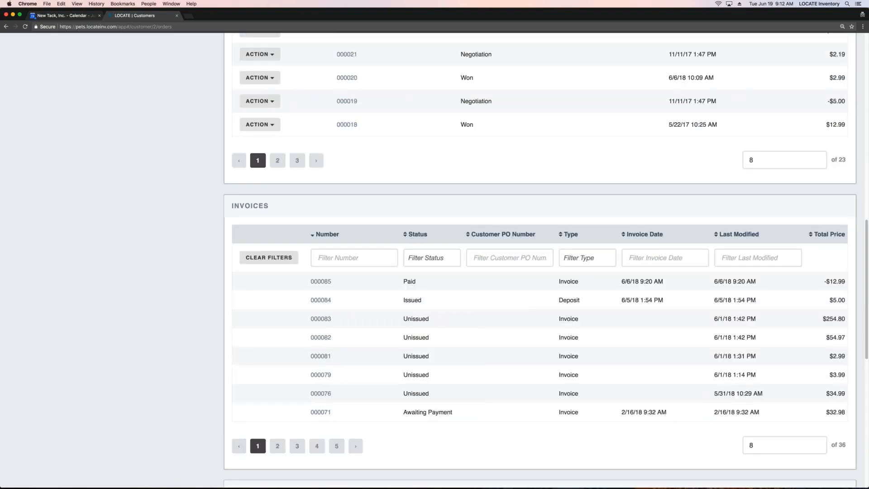
scroll(539, 260, "up", 10)
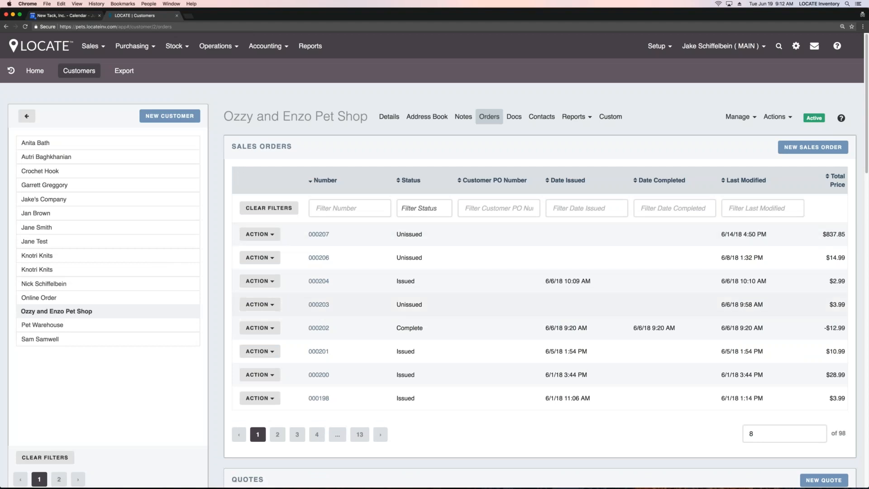
Step: View the customer's uploaded documents and the customer's contacts
left_click(512, 118)
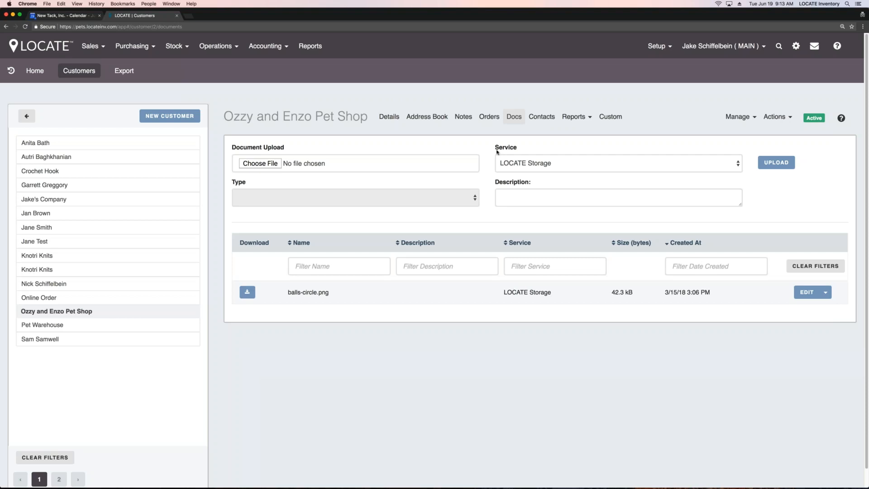
left_click(543, 116)
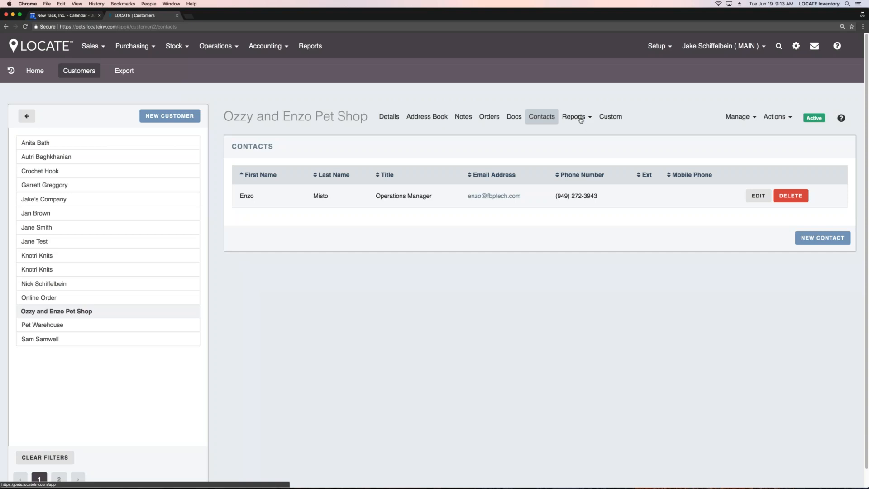
Step: View the customer's custom fields and the customer parts page, examining the special price of the Ultraplush Sherpa Blanket
left_click(616, 118)
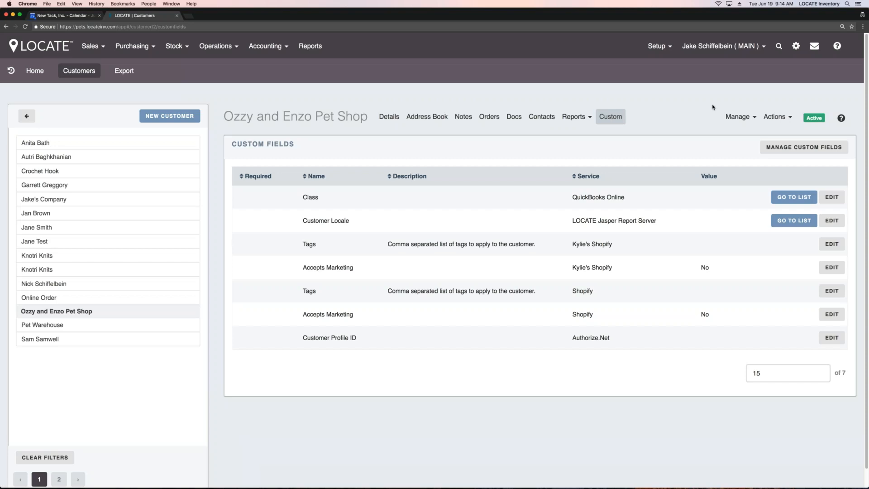
left_click(738, 117)
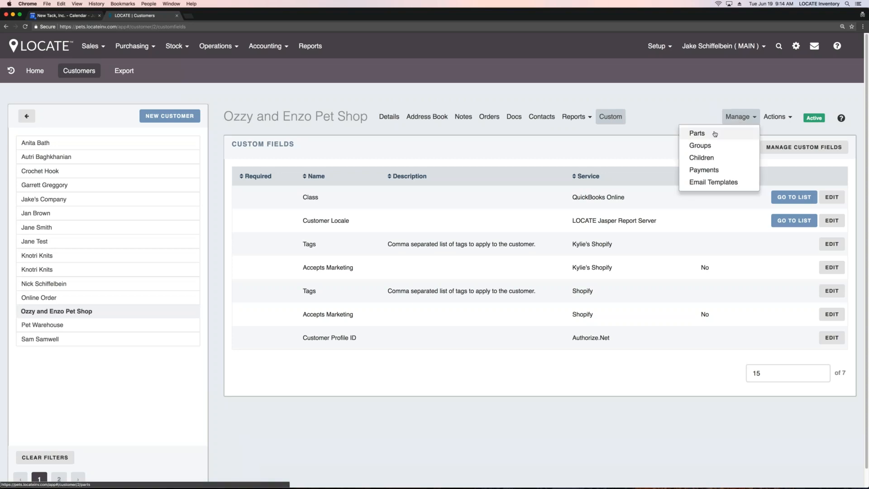
left_click(714, 134)
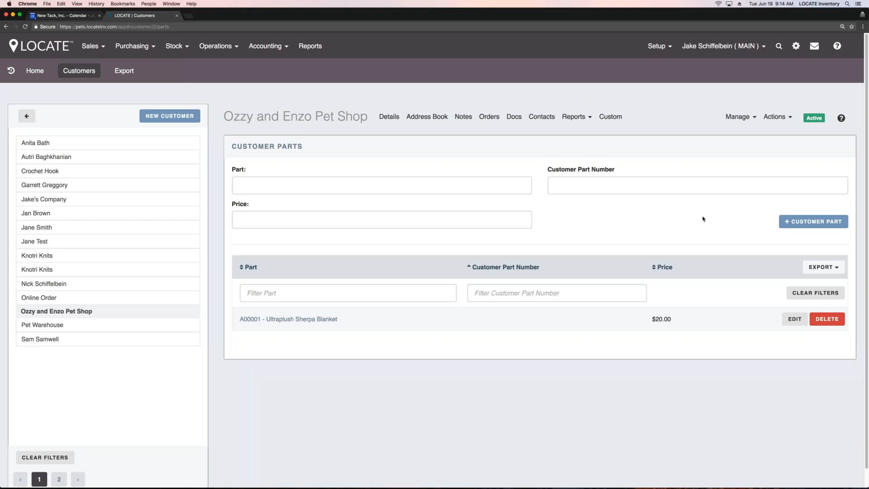
left_click_drag(671, 319, 651, 322)
left_click(667, 325)
Step: View the customer's group memberships and the email template recipient settings
left_click(740, 117)
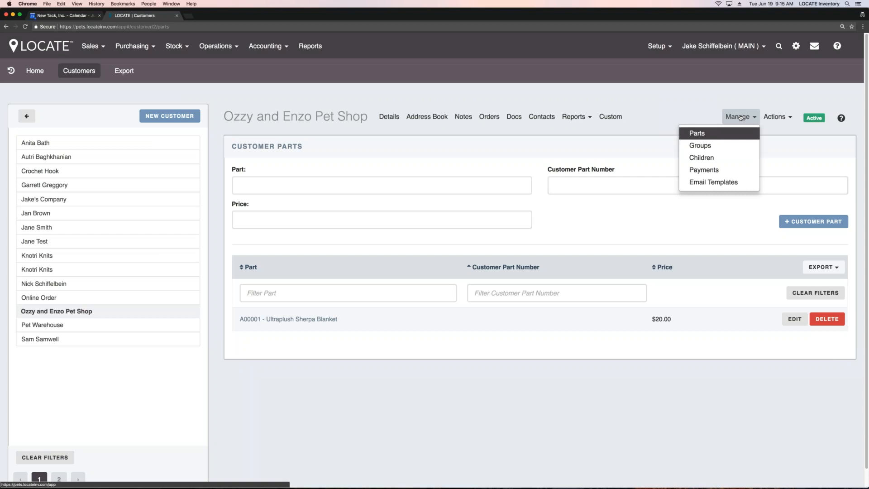
left_click(713, 147)
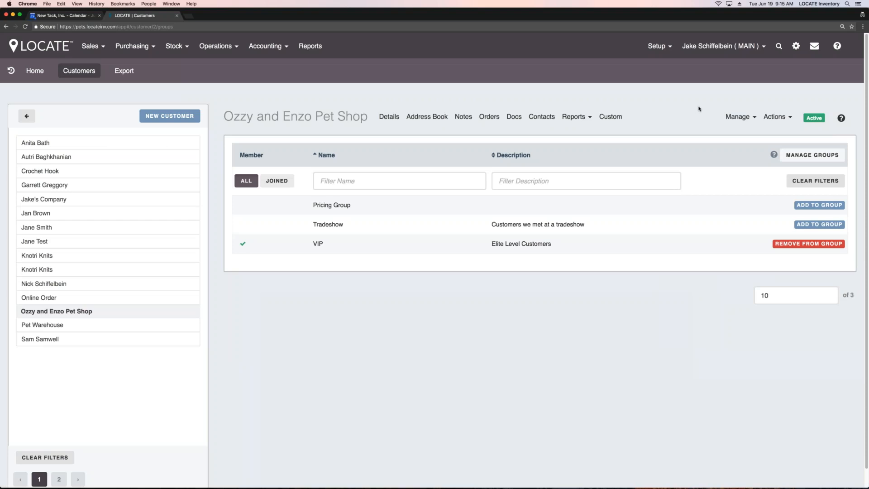
left_click(735, 118)
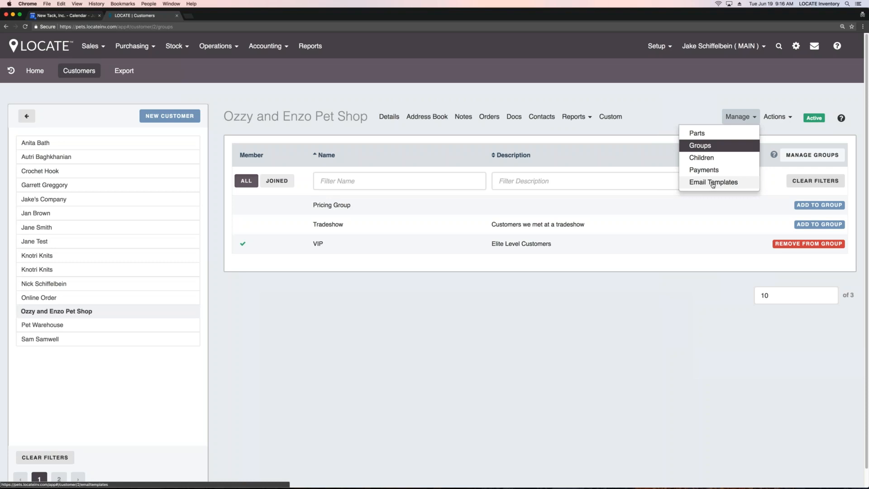
left_click(713, 183)
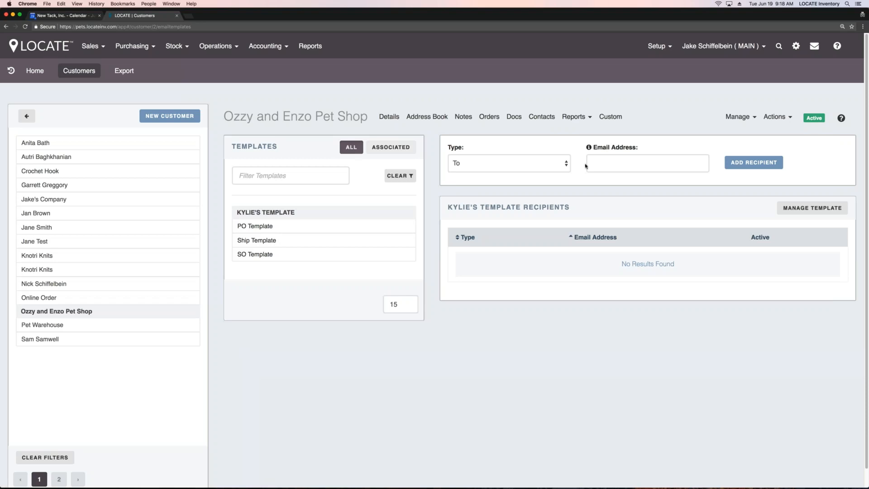
Step: Open the list of sales orders
left_click(92, 49)
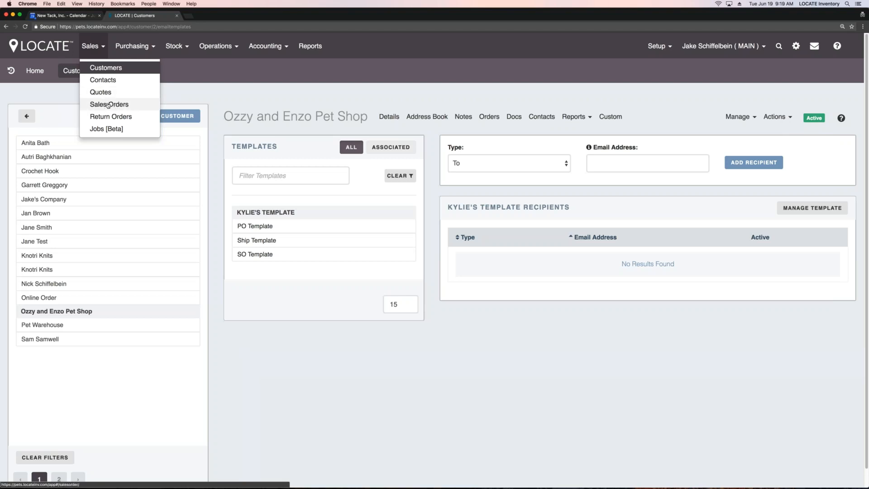
left_click(111, 105)
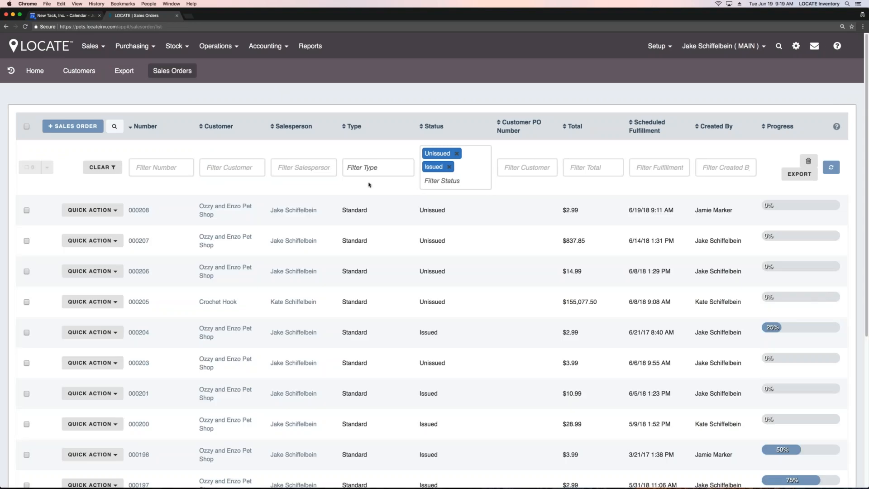
Step: Look through the sales order list, start a new sales order and check its type options, keeping Standard
scroll(374, 187, "down", 5)
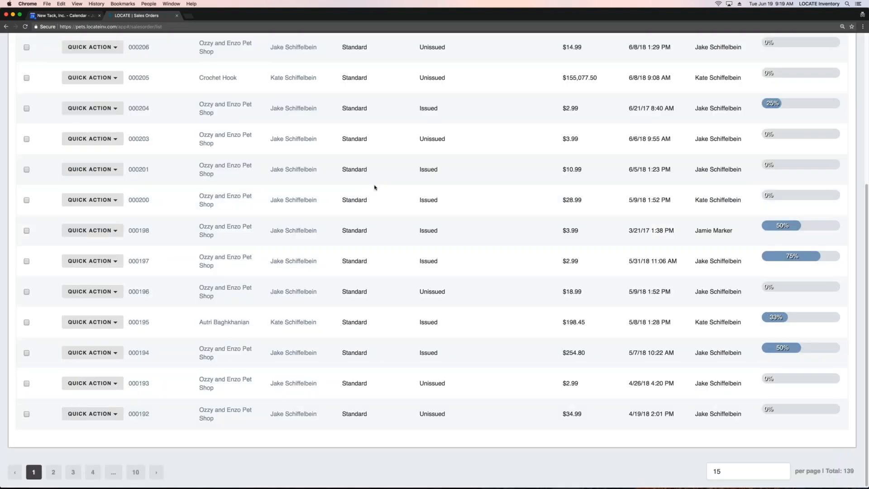
scroll(374, 188, "up", 3)
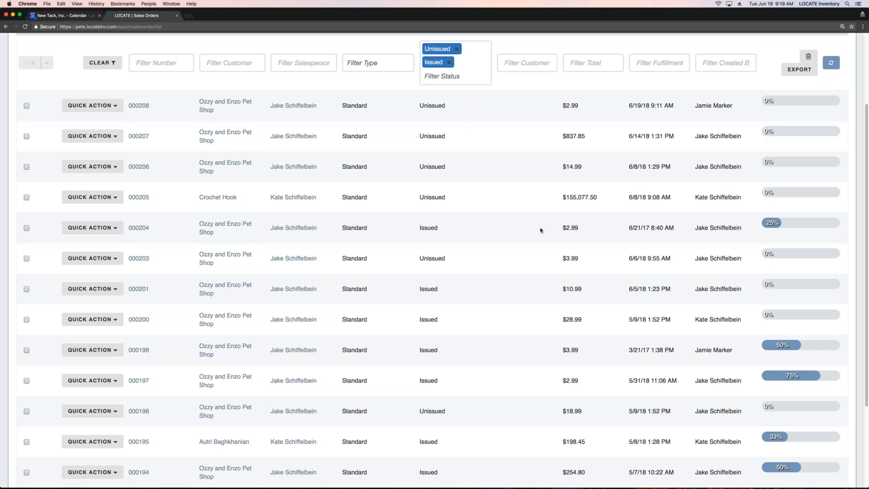
scroll(417, 214, "up", 3)
left_click(72, 126)
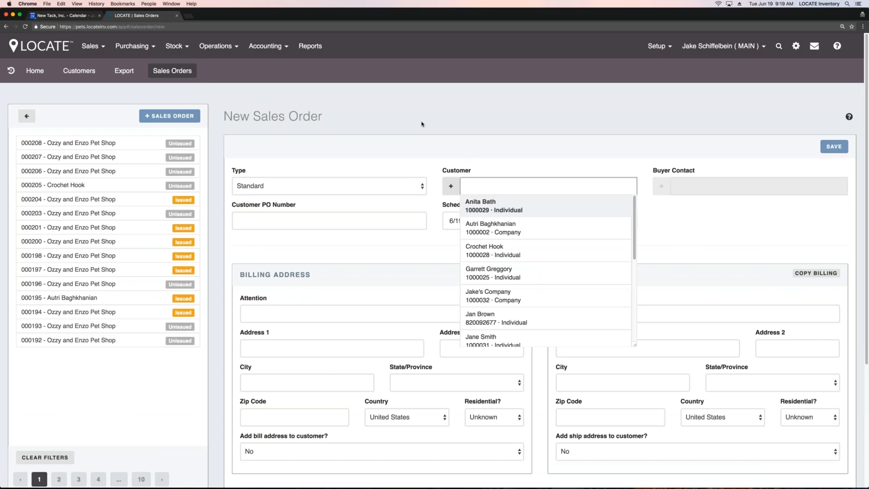
left_click(421, 185)
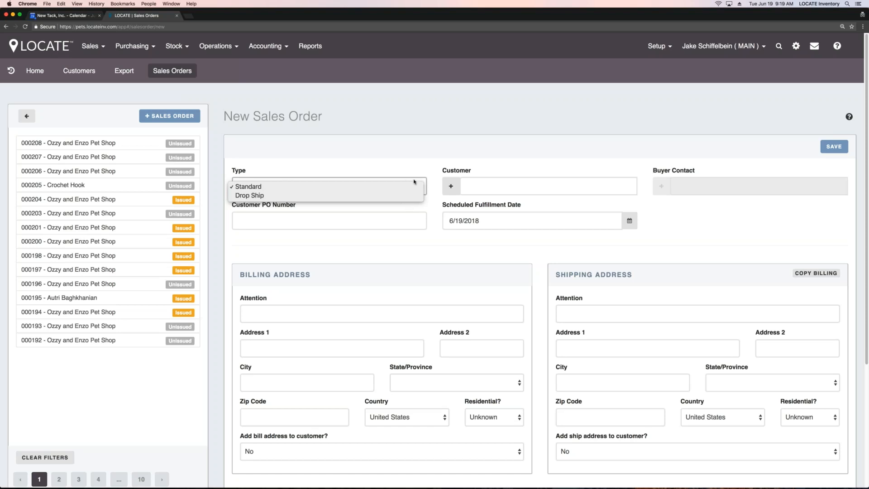
left_click(521, 169)
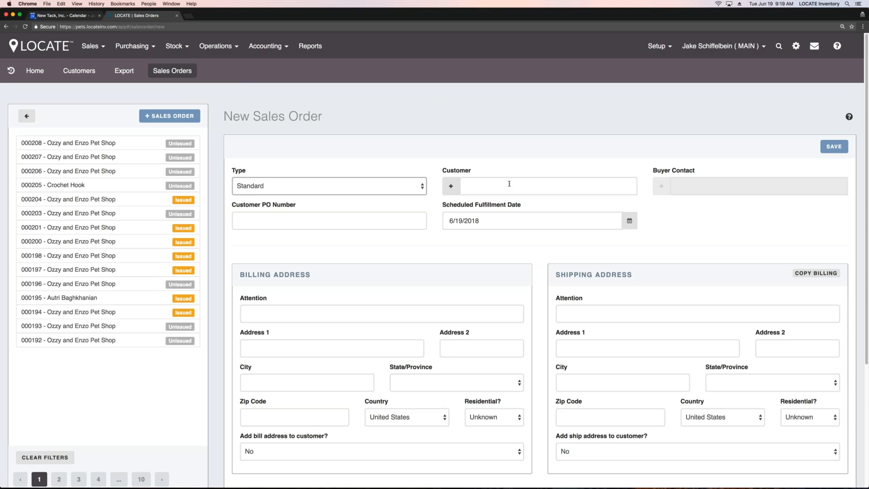
Step: View the order's customer choices and the form for adding a new customer, closing the form without saving
left_click(509, 184)
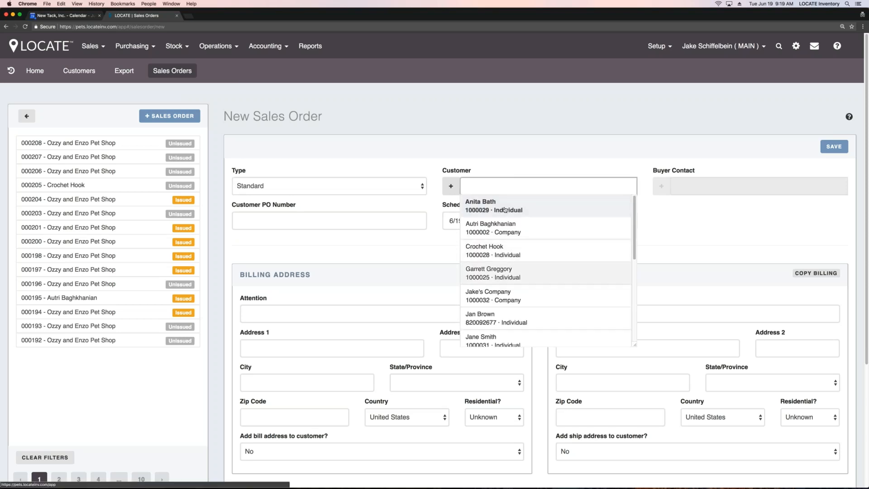
left_click(455, 185)
left_click(455, 185)
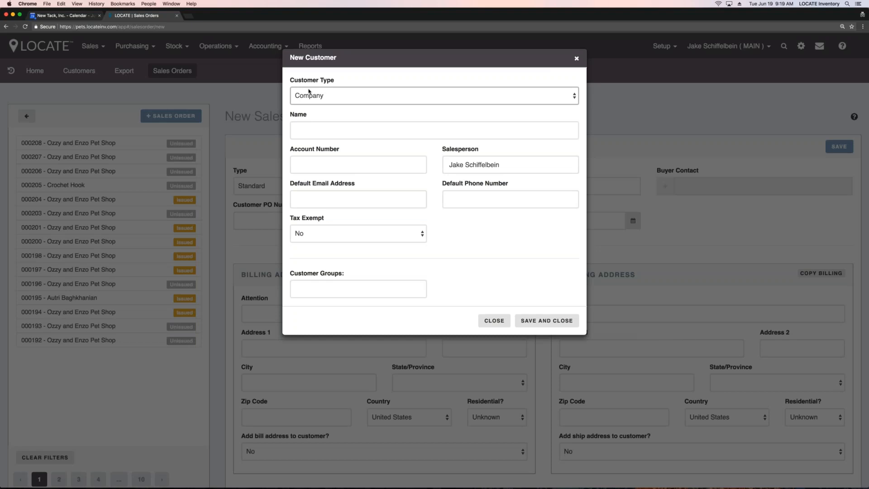
left_click(497, 322)
Step: Set the customer to Ozzy and Enzo Pet Shop, pick its buyer contact, and save the sales order
left_click(566, 186)
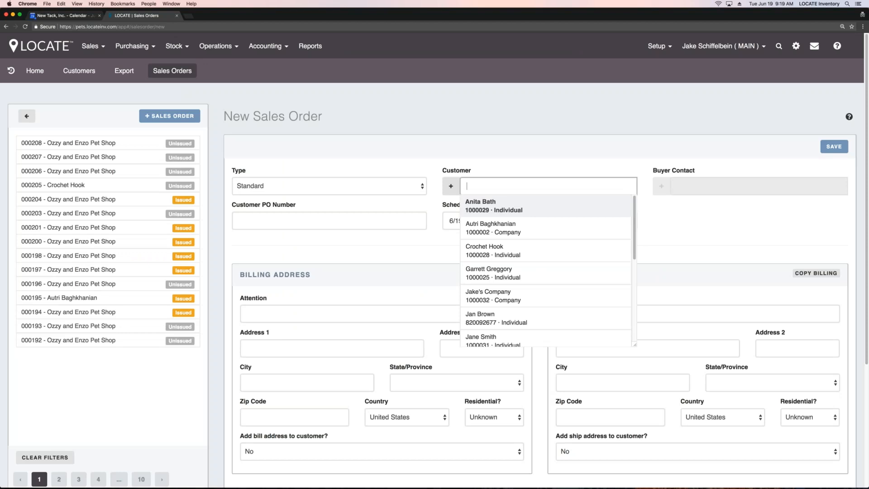
type("oz")
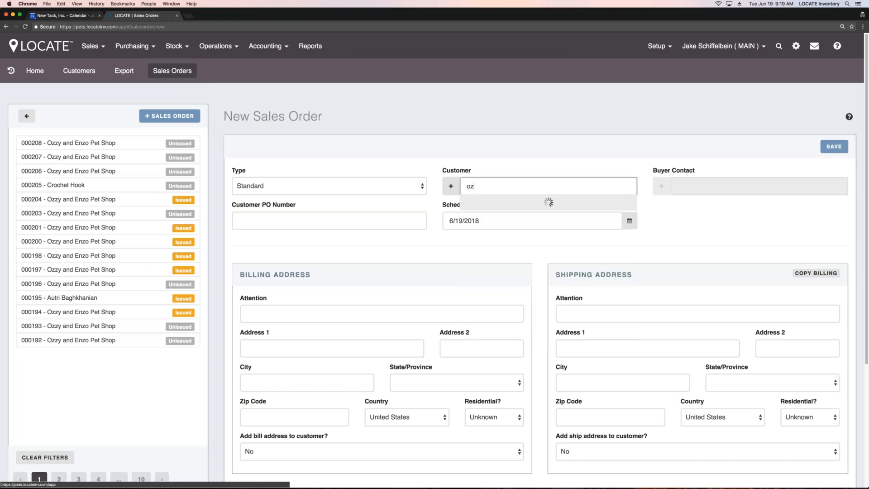
left_click(549, 212)
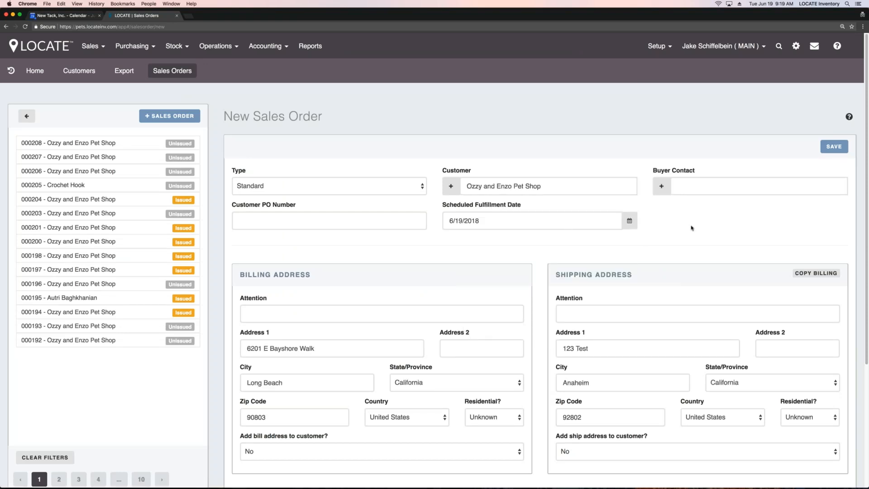
left_click(658, 176)
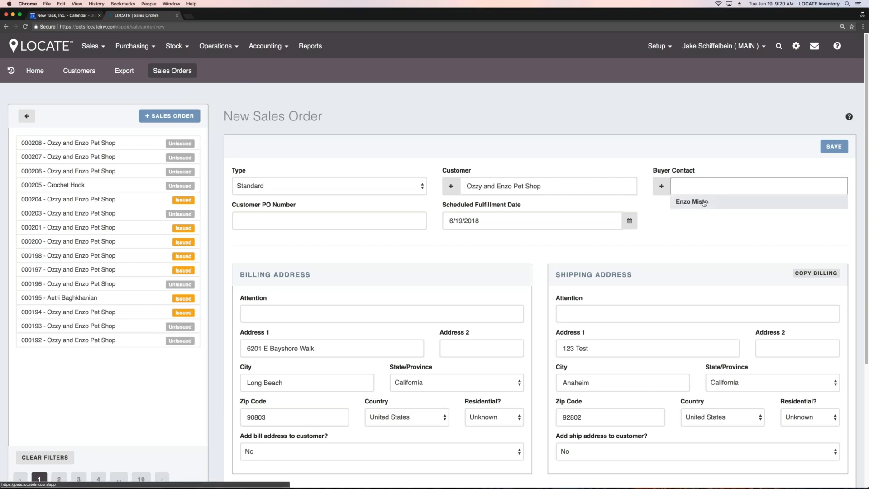
left_click(704, 203)
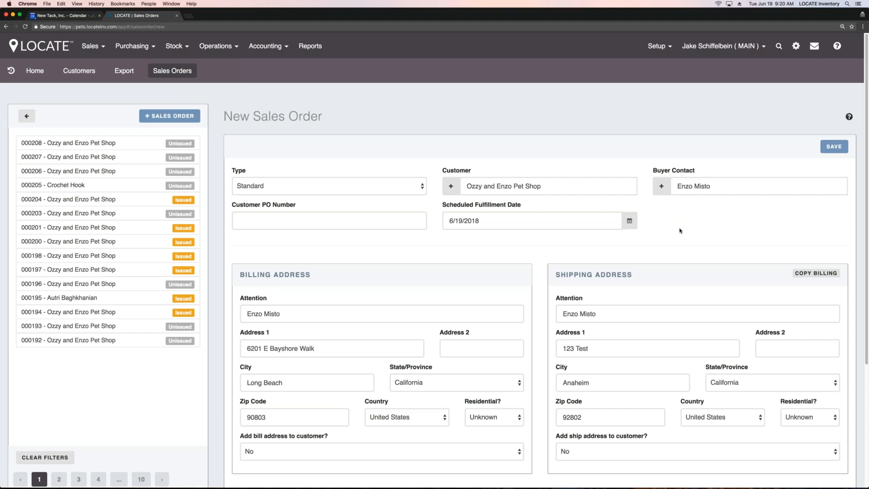
scroll(679, 229, "down", 5)
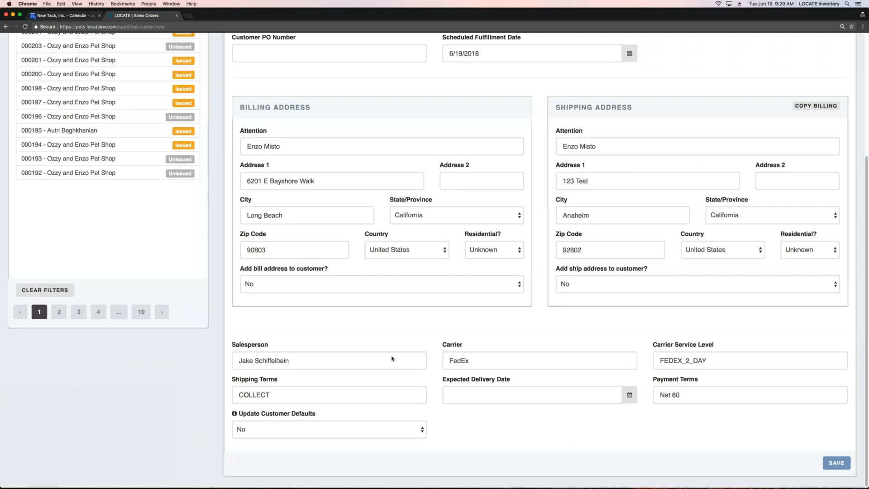
left_click(836, 463)
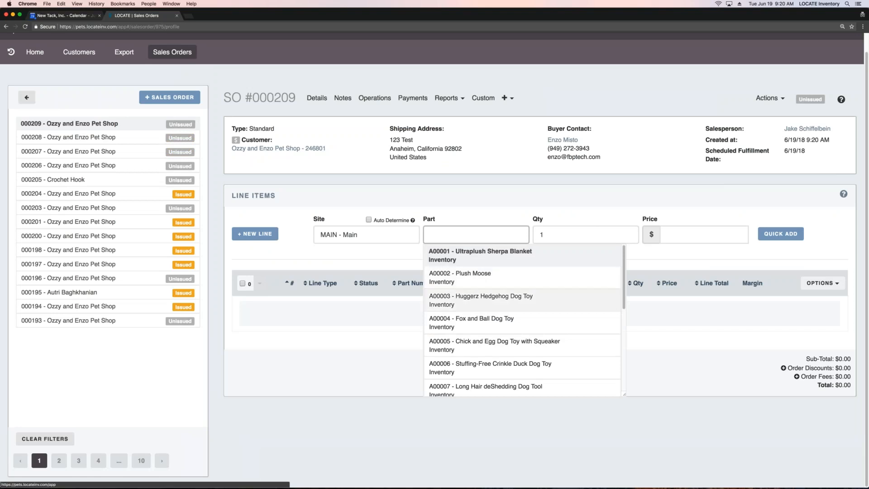
Step: Choose part A00002 Plush Moose for the line item to examine its availability at Main, and clear the part
left_click(448, 208)
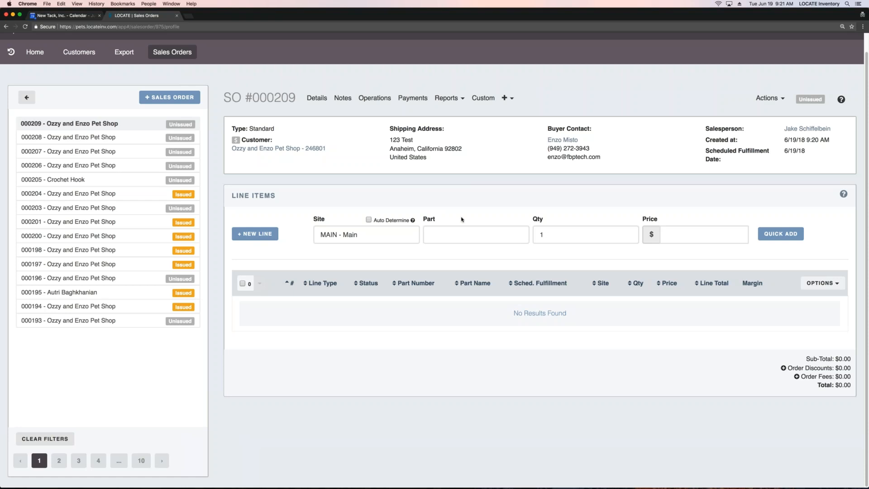
left_click(463, 235)
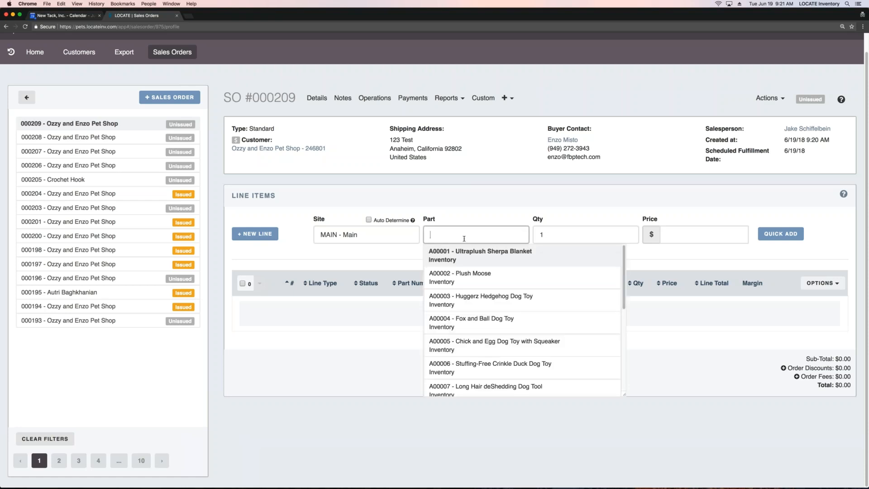
left_click(488, 277)
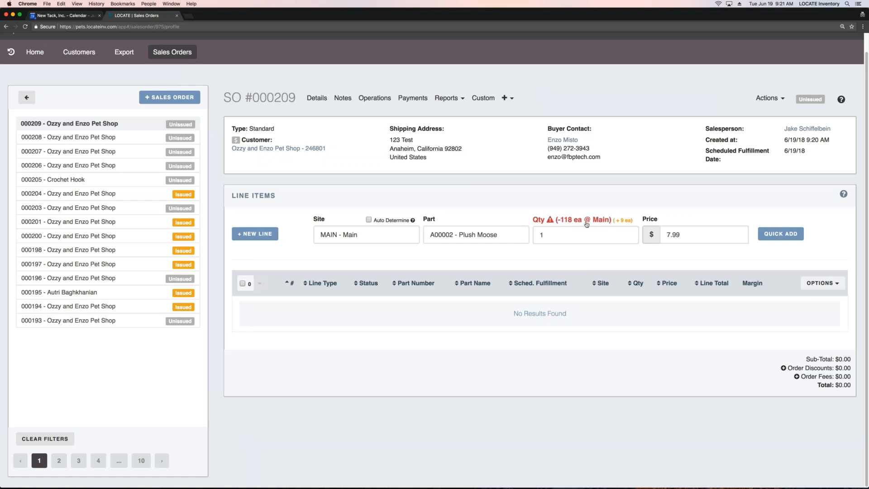
mouse_move(624, 223)
left_click(475, 234)
key("BackSpace")
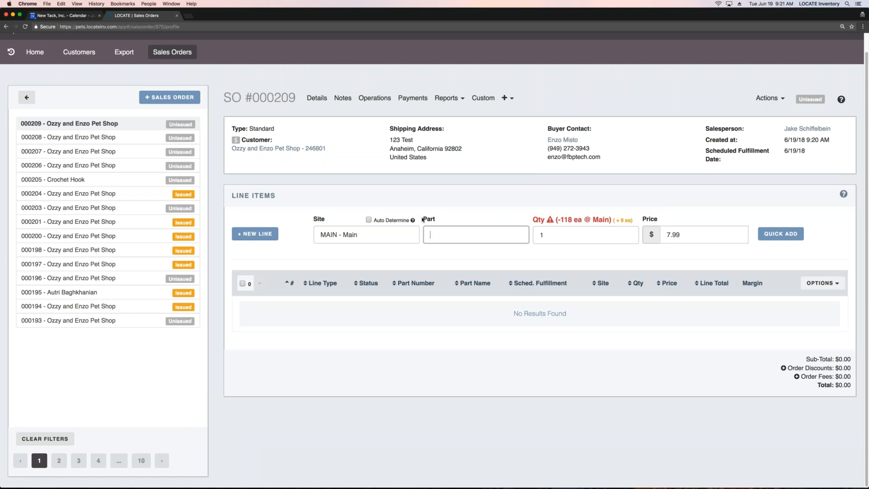
Step: Add a line item for part A00004 Fox and Ball Dog Toy at site MAIN with quantity 1
left_click(484, 328)
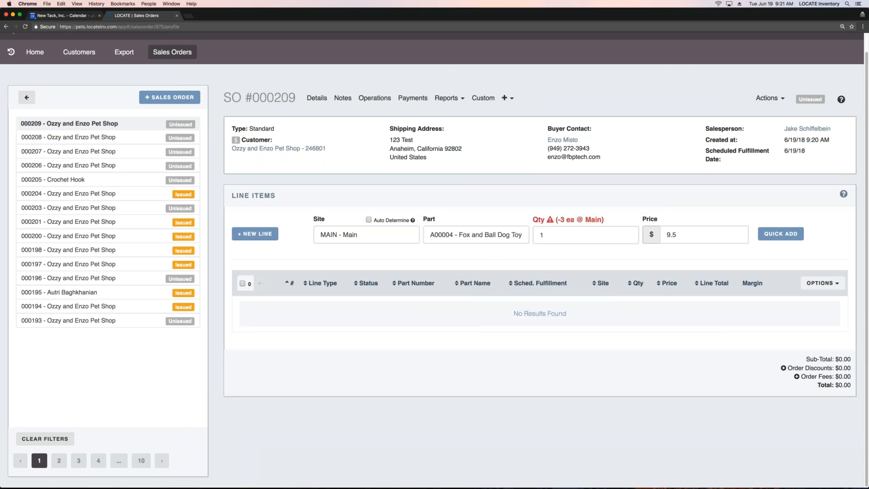
left_click_drag(498, 234, 523, 235)
left_click(511, 235)
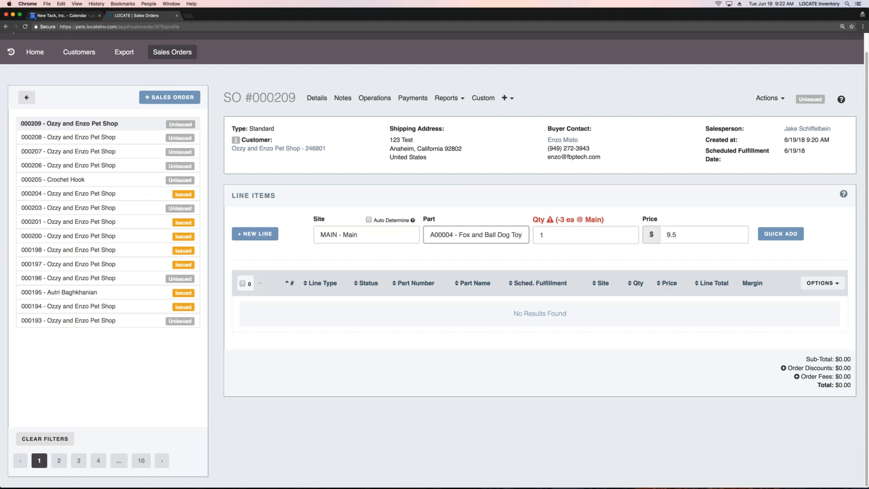
left_click(780, 234)
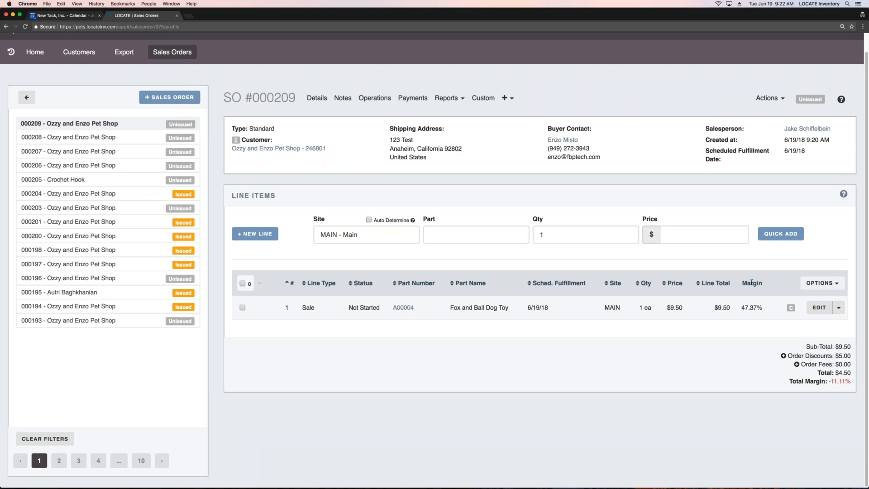
Step: Examine the line item's margin and the discount in the order totals
left_click_drag(741, 308, 761, 308)
left_click_drag(838, 356, 849, 355)
left_click(717, 383)
Step: View the Reserve All Lines dialog and its expiration date calendar, closing it without reserving anything
left_click(770, 98)
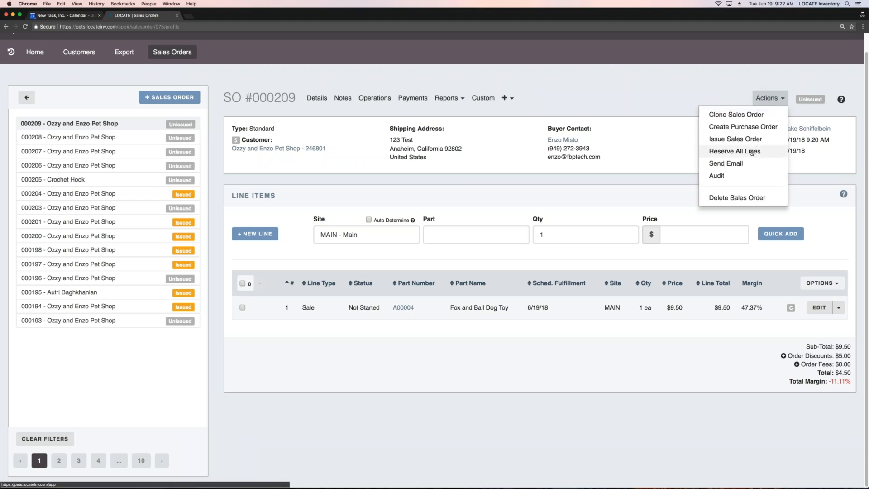
left_click(734, 151)
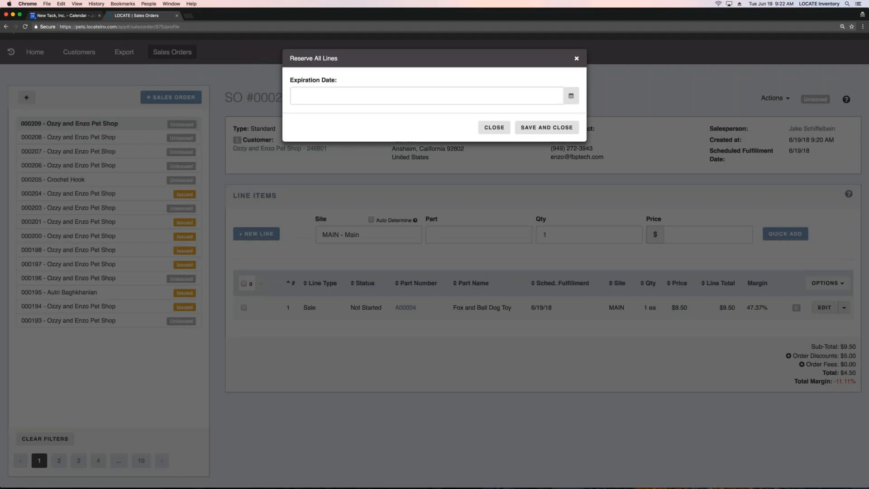
left_click(394, 96)
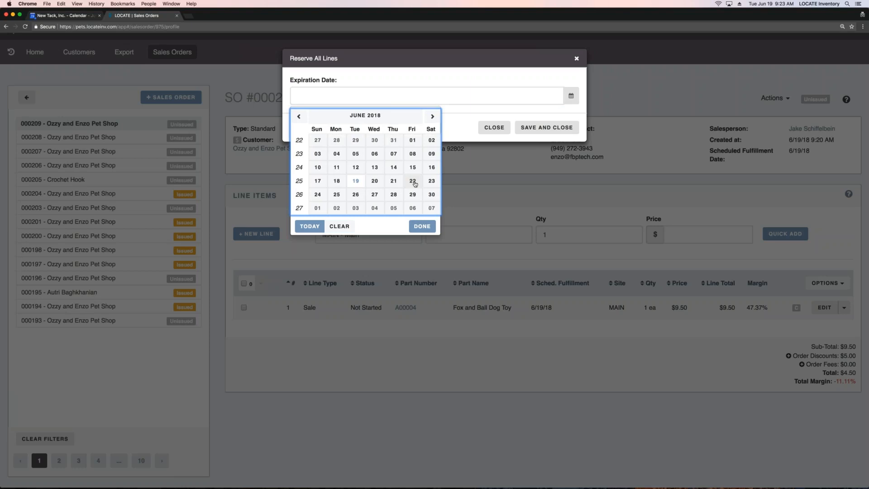
left_click(466, 132)
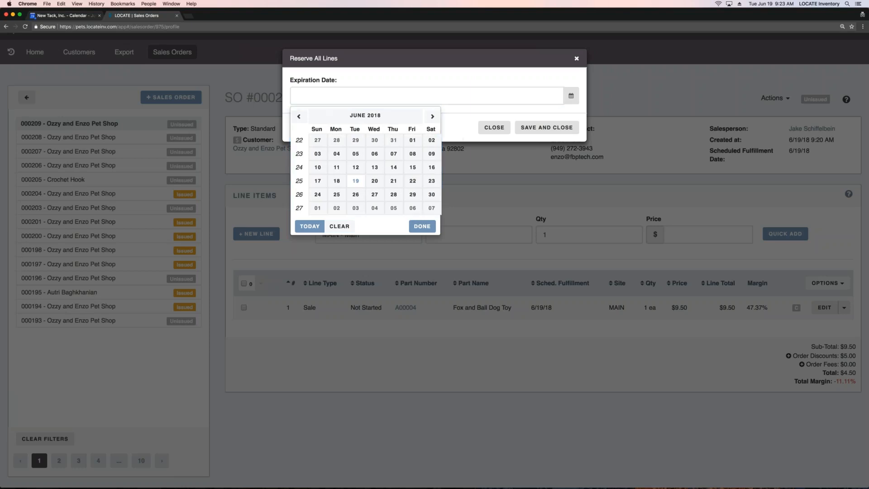
left_click(490, 128)
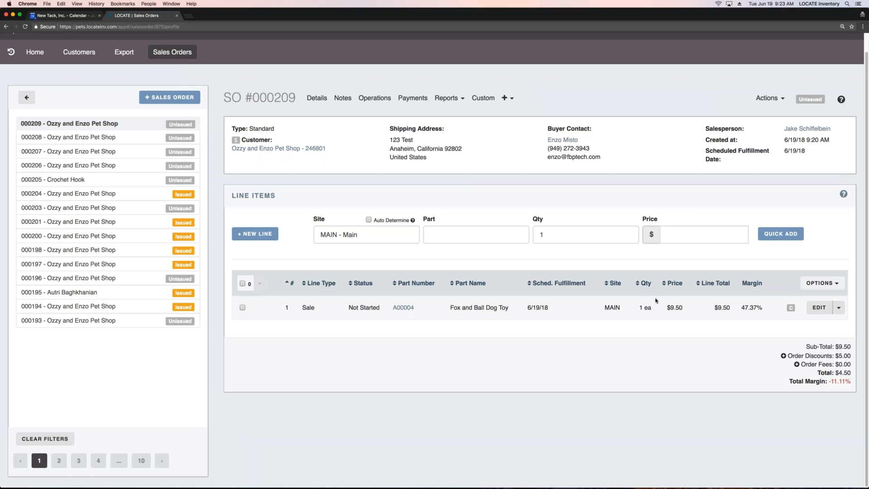
Step: Examine the line item's quantity and the sales order's details, particularly the pre-payment amount field
left_click_drag(645, 308, 639, 308)
left_click(661, 429)
left_click(317, 98)
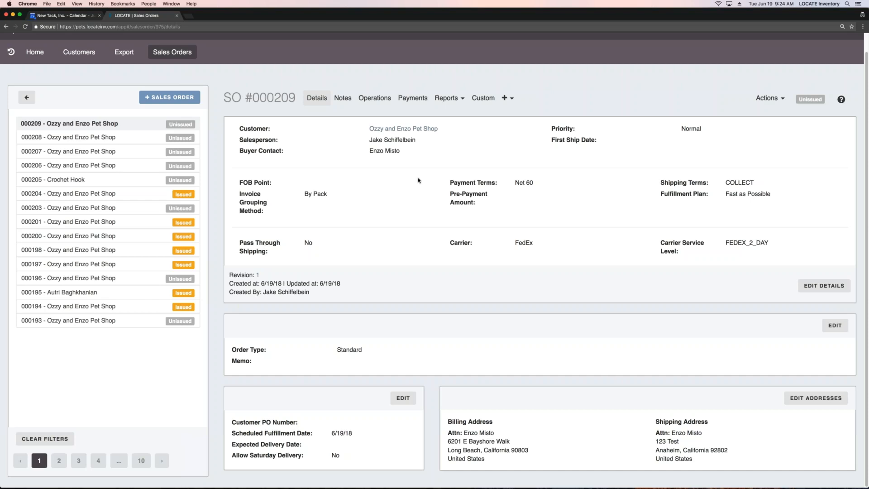
left_click_drag(450, 195, 475, 200)
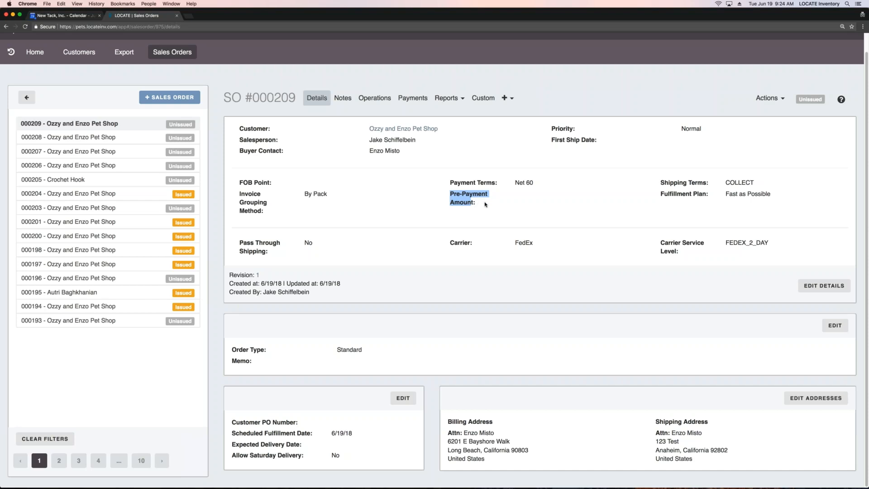
left_click(482, 205)
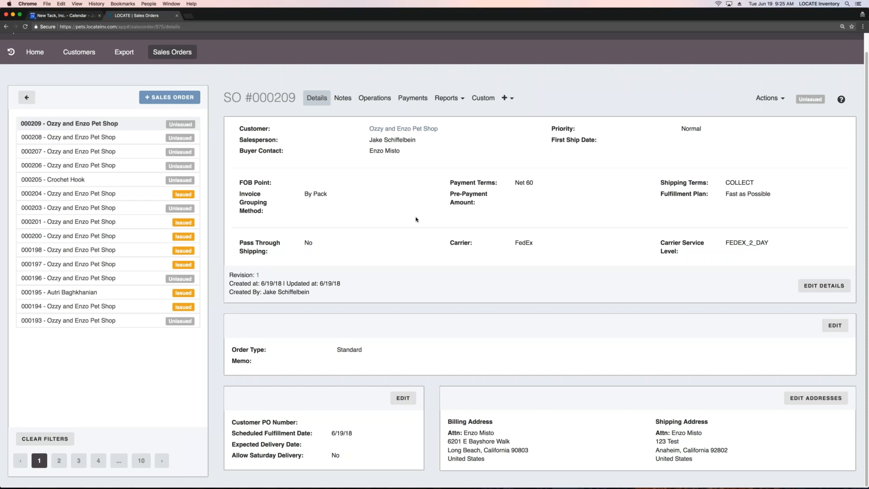
Step: View the order's notes page, switch the note type to Alert and check the tasks available for it
left_click(345, 99)
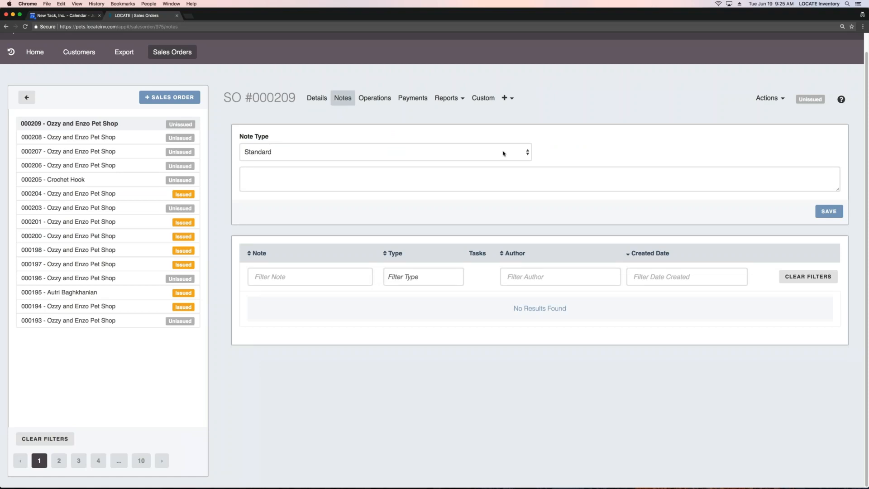
left_click(526, 153)
left_click(432, 162)
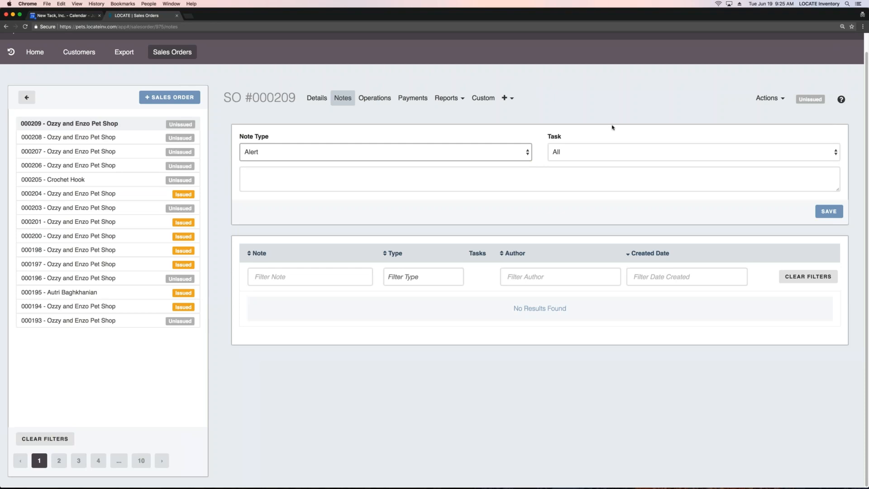
left_click(618, 153)
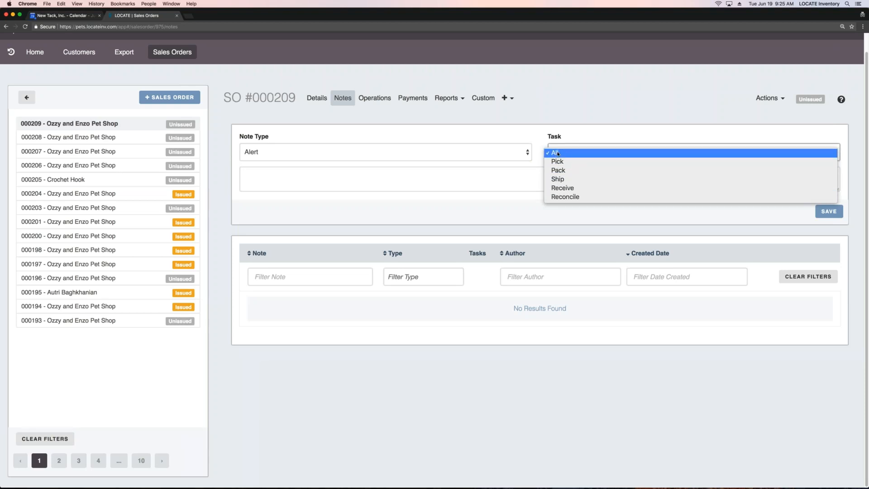
left_click(471, 181)
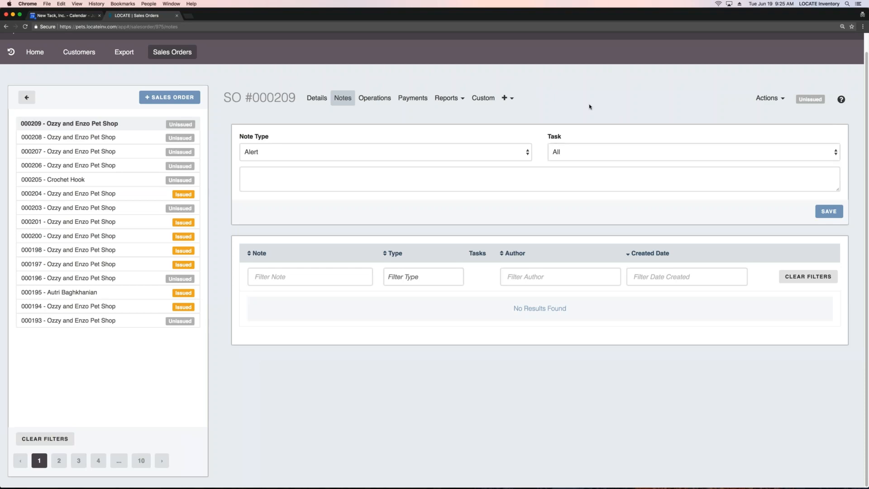
Step: View the sales order's operations overview and its payments page
left_click(375, 98)
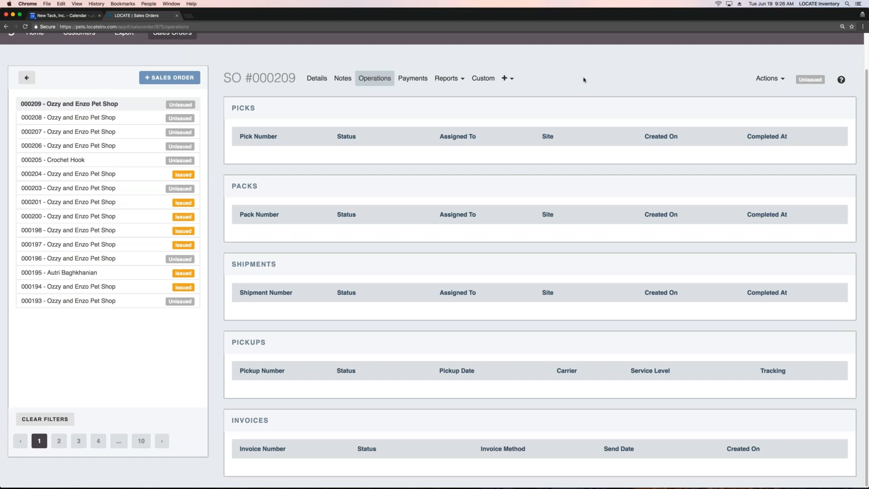
left_click(416, 79)
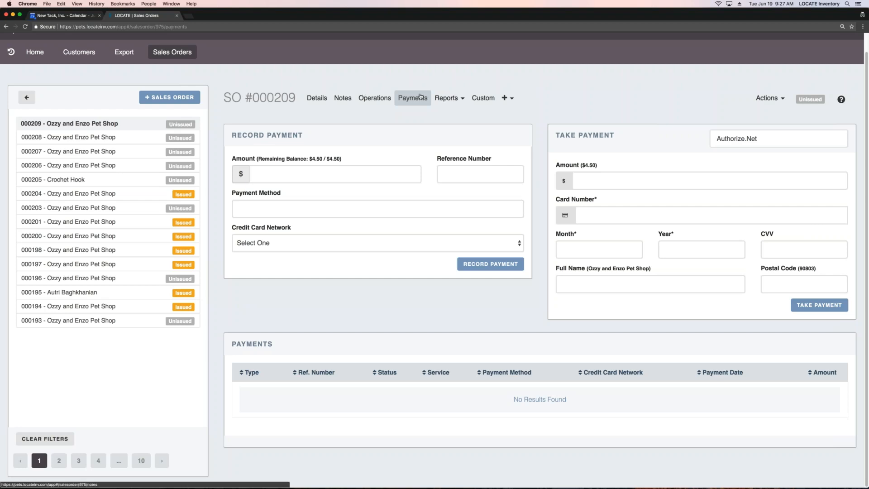
Step: Open the Sales Order Report for the current sales order and review the generated document down to its totals
left_click(443, 98)
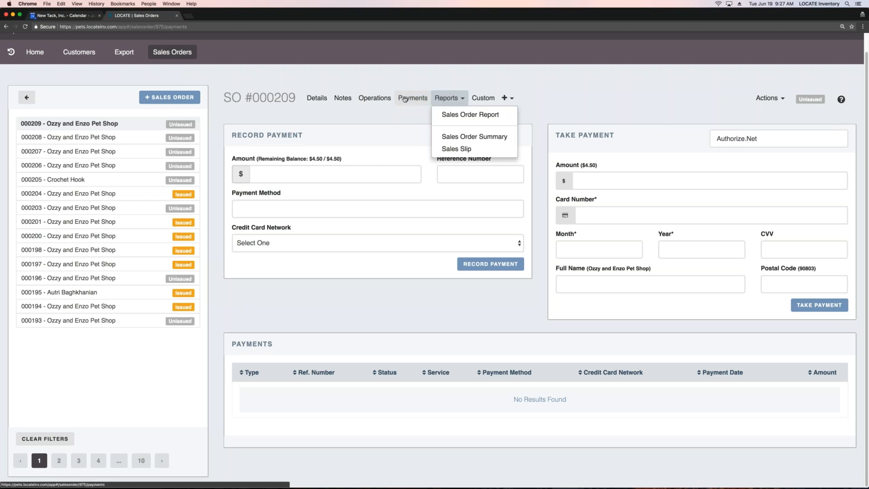
left_click(472, 116)
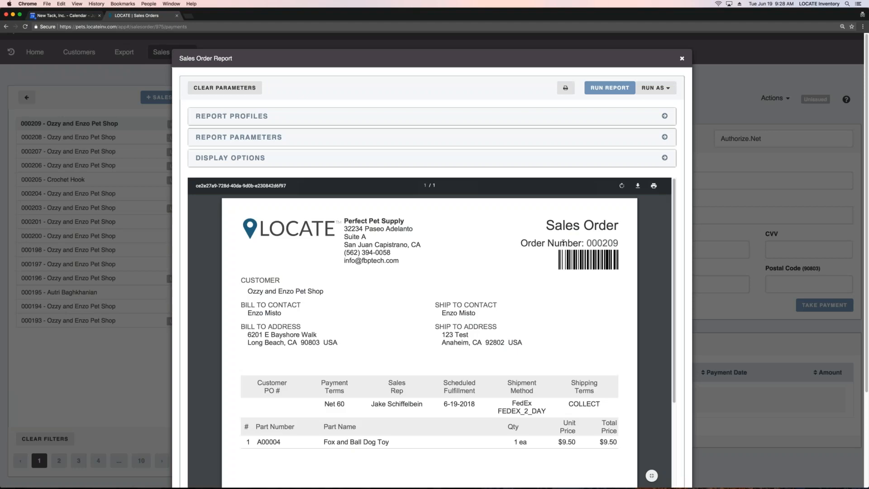
scroll(563, 241, "down", 4)
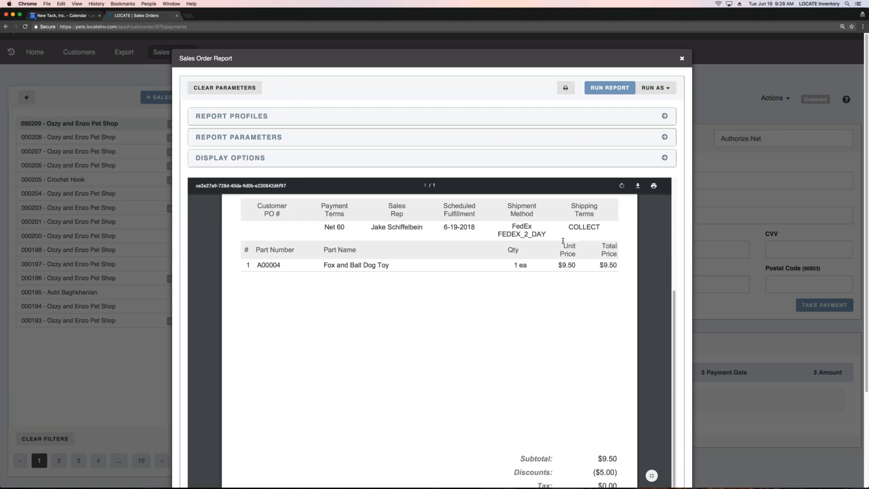
scroll(563, 241, "up", 4)
mouse_move(378, 202)
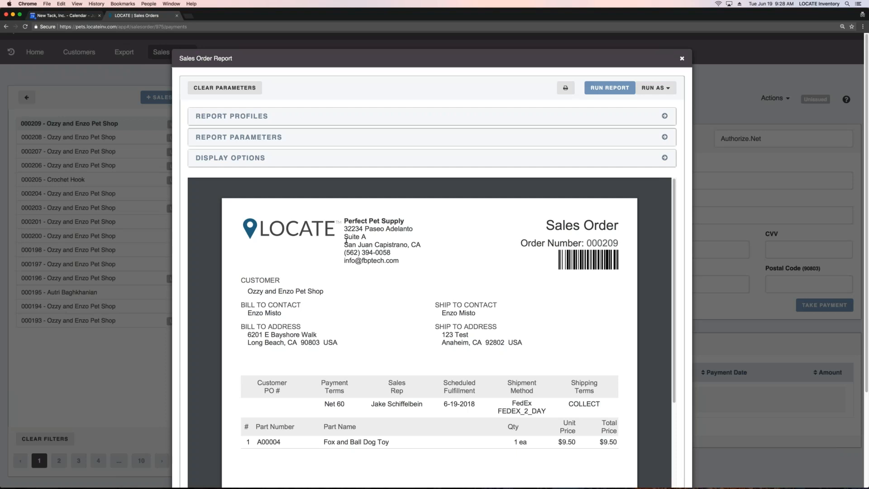
Step: Examine the report's display options, including its Line Item Detail and Order Detail settings, through to the end of the report
left_click(259, 158)
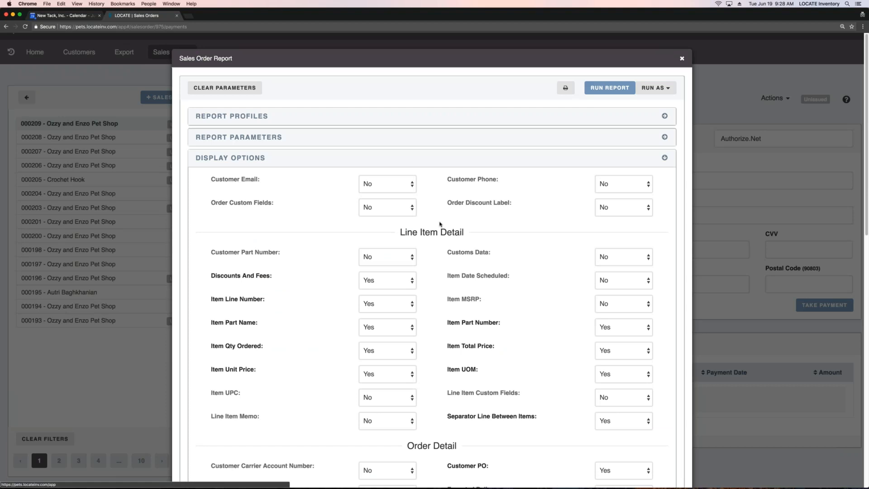
scroll(440, 224, "down", 3)
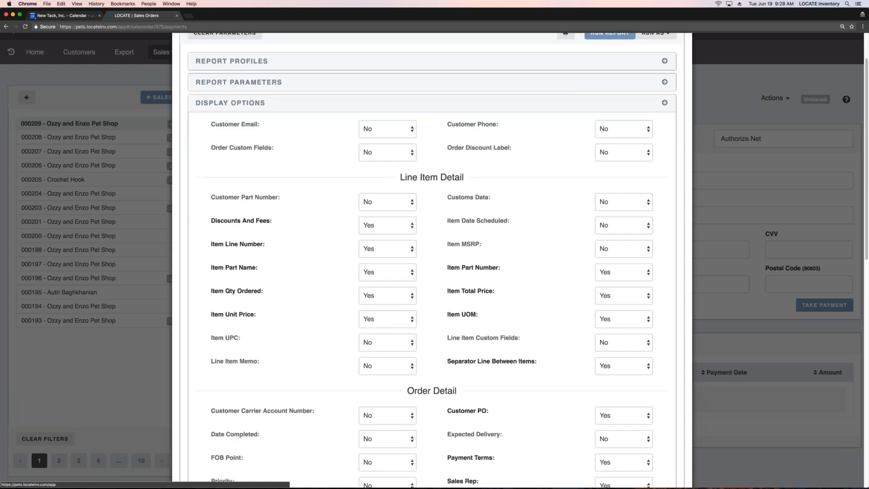
scroll(437, 198, "down", 4)
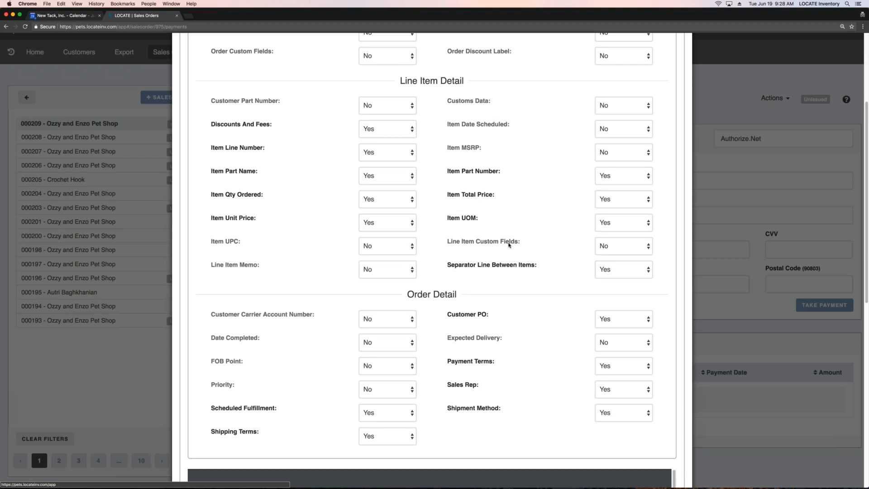
scroll(509, 245, "down", 5)
scroll(505, 224, "down", 3)
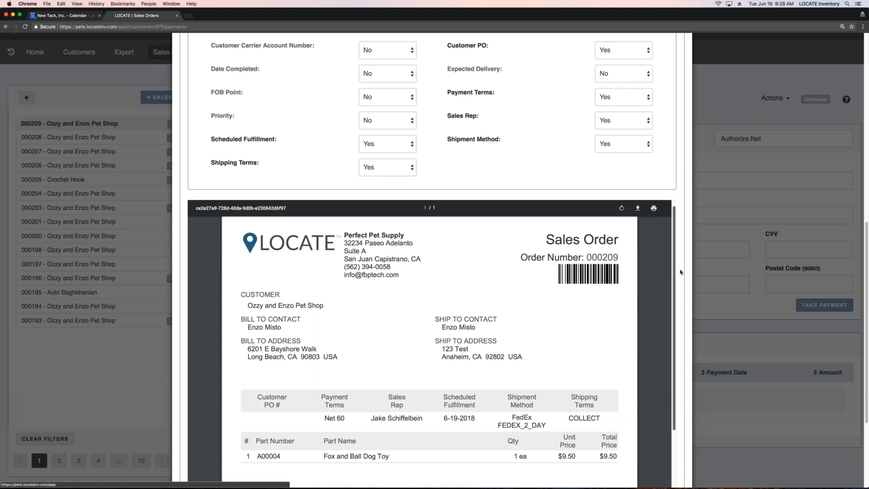
scroll(681, 272, "down", 3)
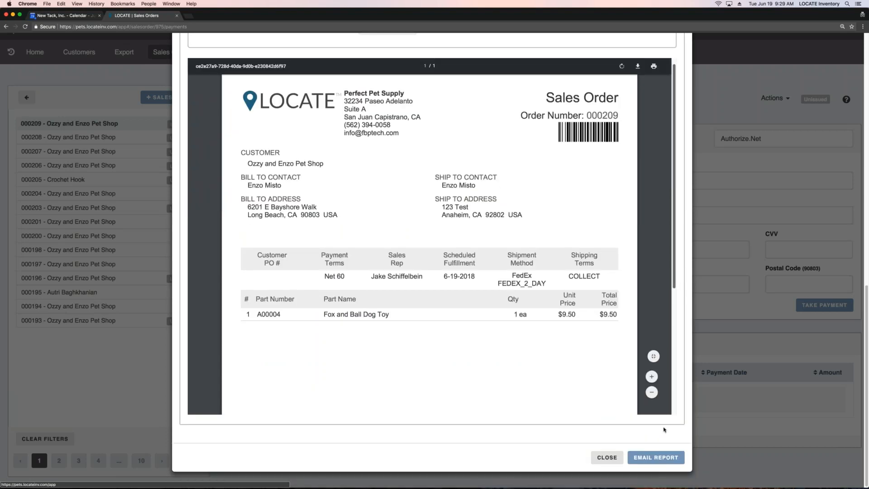
Step: Start an email of the report, apply the first available email template, and close the email without sending it
left_click(659, 459)
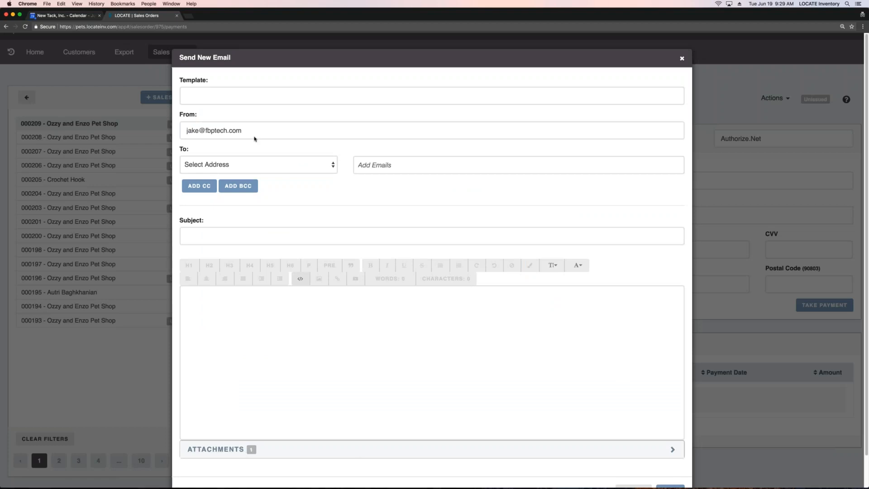
left_click(254, 95)
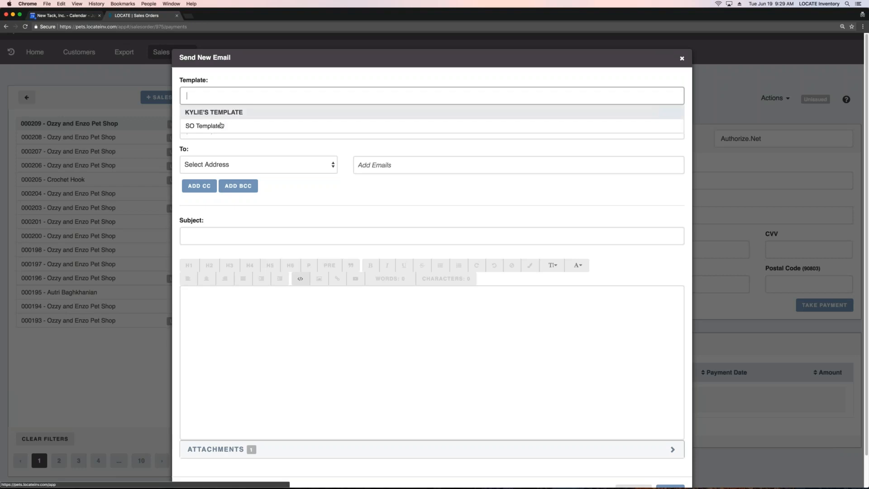
left_click(239, 113)
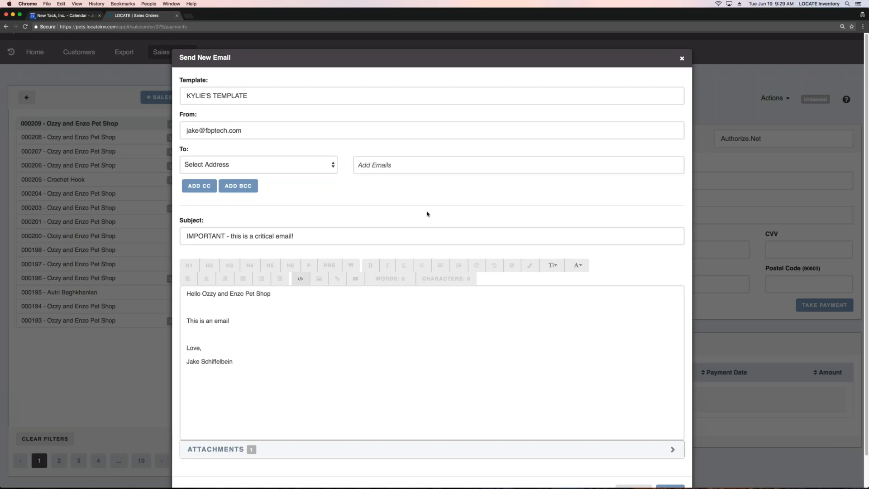
left_click(682, 59)
Step: View the sales order's Documents page and its Notifications page with the manageable notification types
left_click(507, 98)
left_click(520, 115)
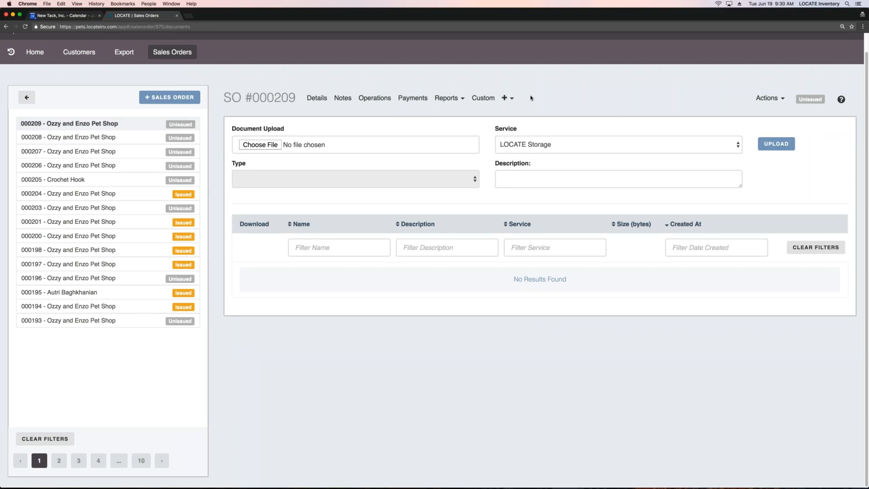
left_click(514, 99)
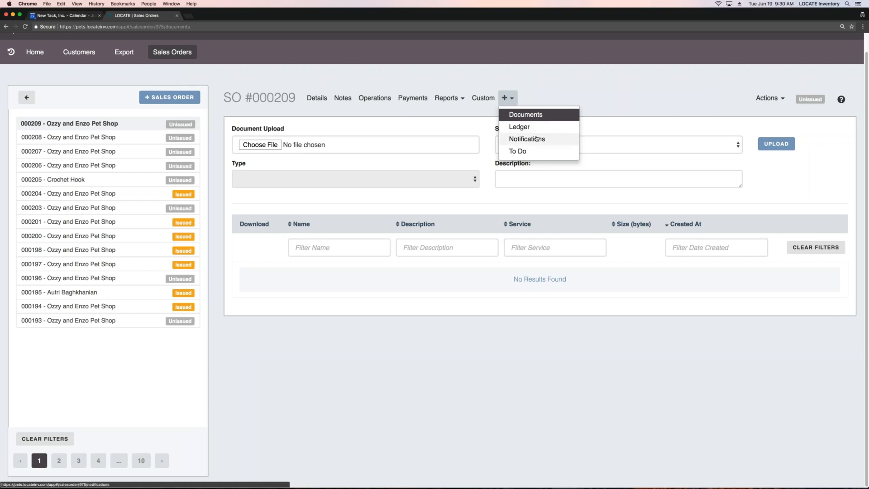
left_click(536, 140)
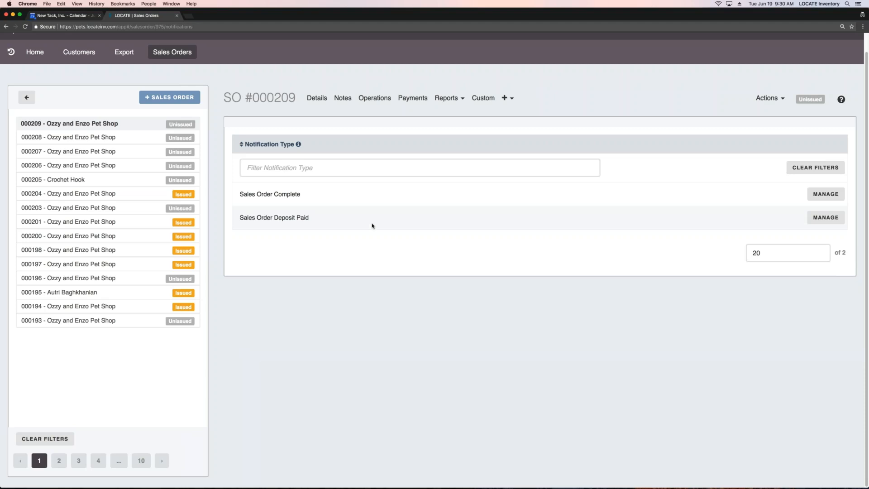
scroll(372, 225, "up", 2)
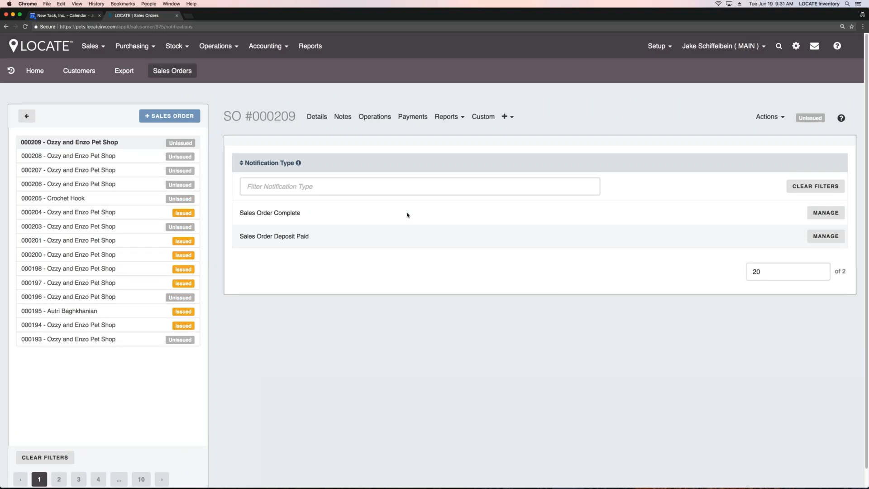
Step: View the sales order's To Do page and its audit history
left_click(507, 117)
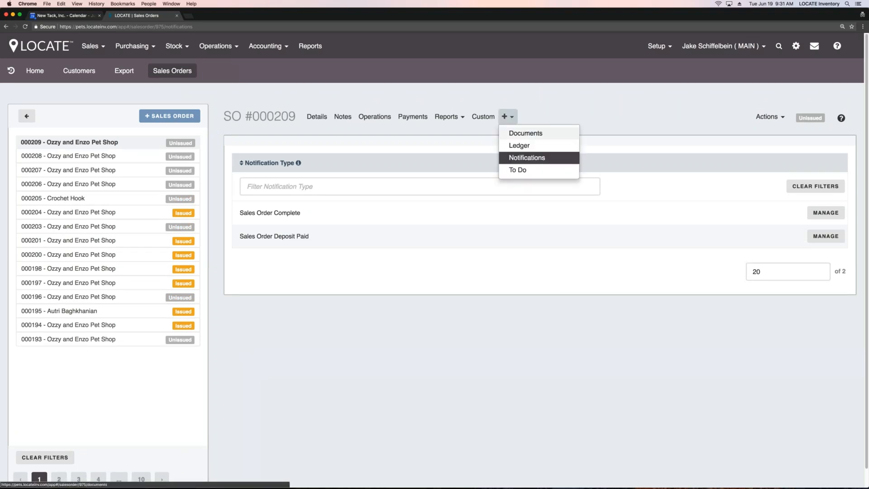
left_click(536, 174)
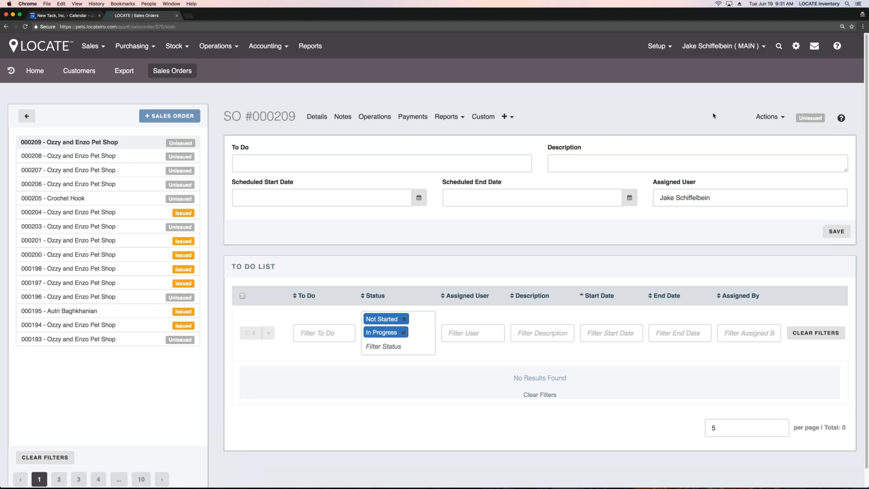
left_click(769, 118)
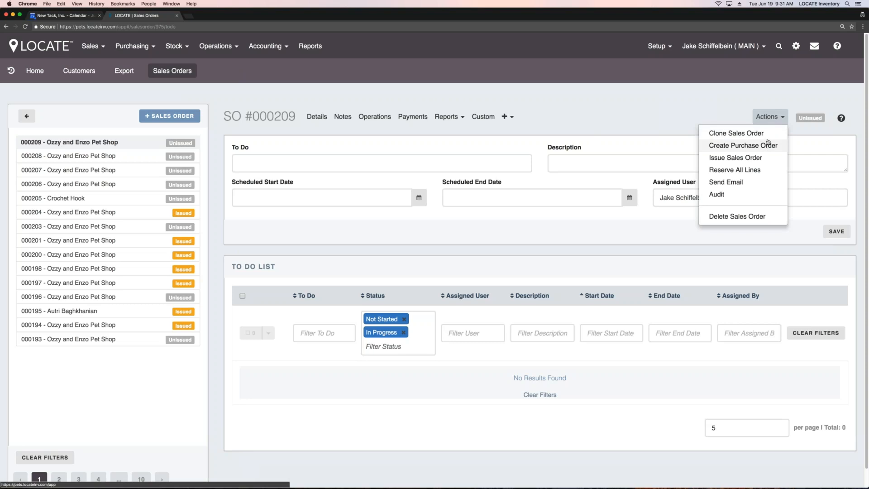
left_click(728, 194)
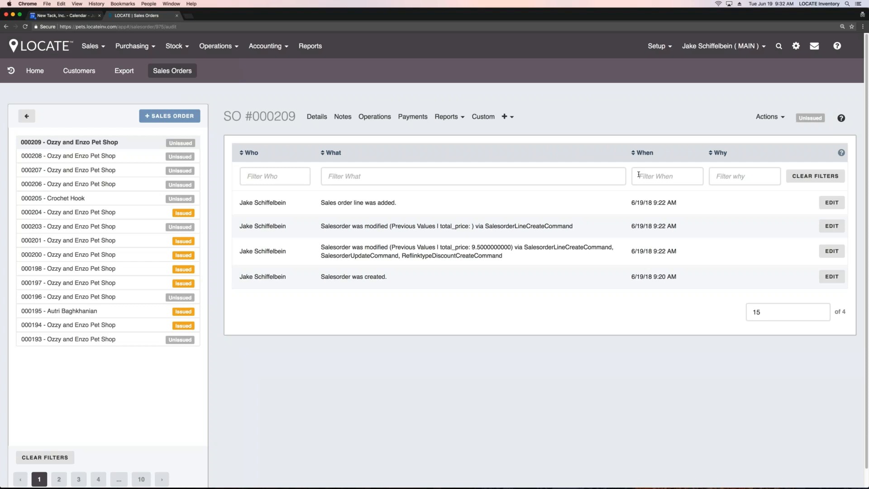
Step: View the list of sales return orders and open the list of purchasing vendors
left_click(91, 45)
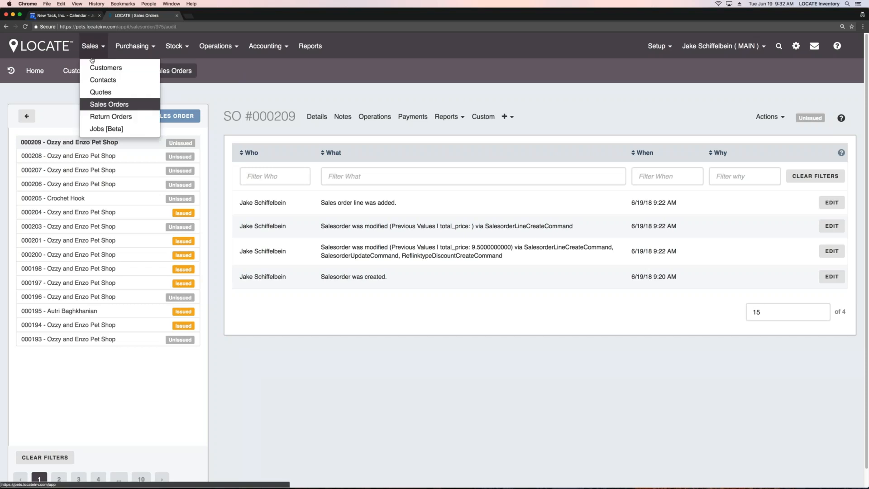
left_click(116, 117)
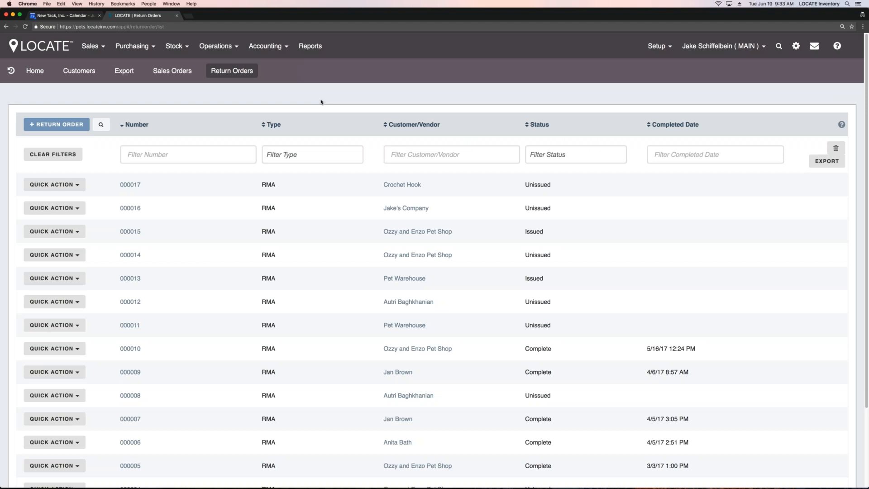
left_click(134, 46)
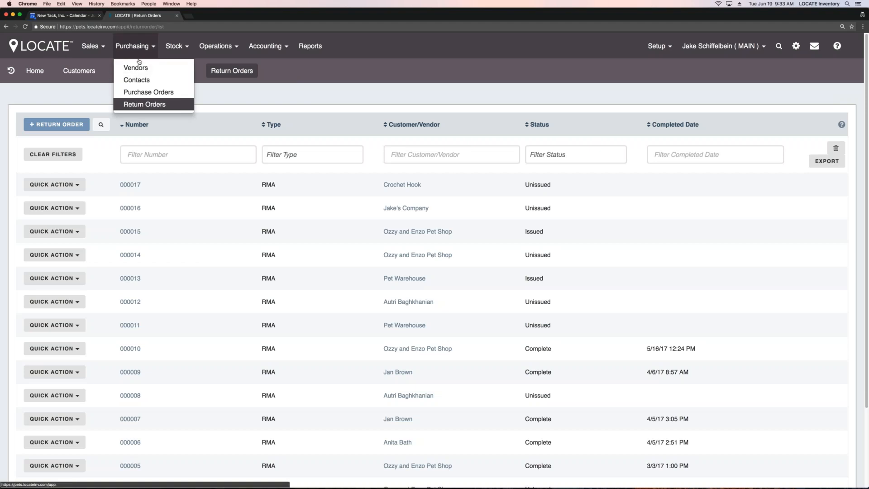
left_click(137, 68)
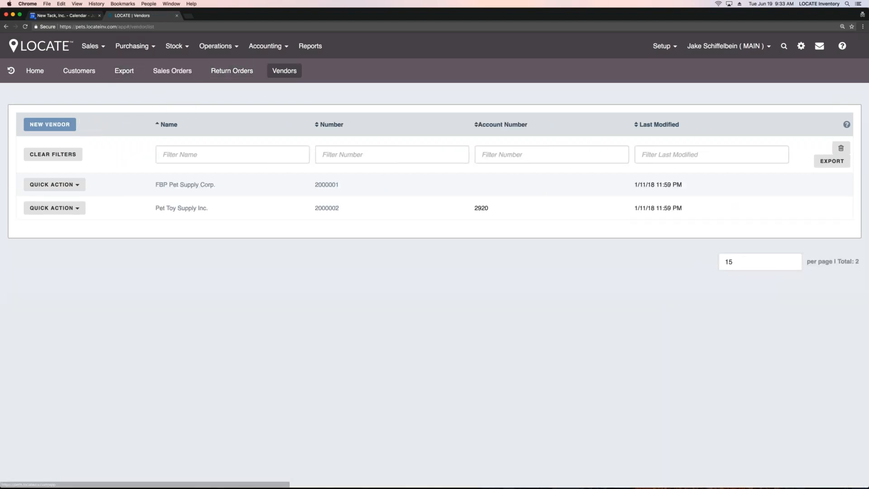
Step: Open the vendor Pet Toy Supply Inc. and examine its vendor parts form and list of parts
left_click(180, 209)
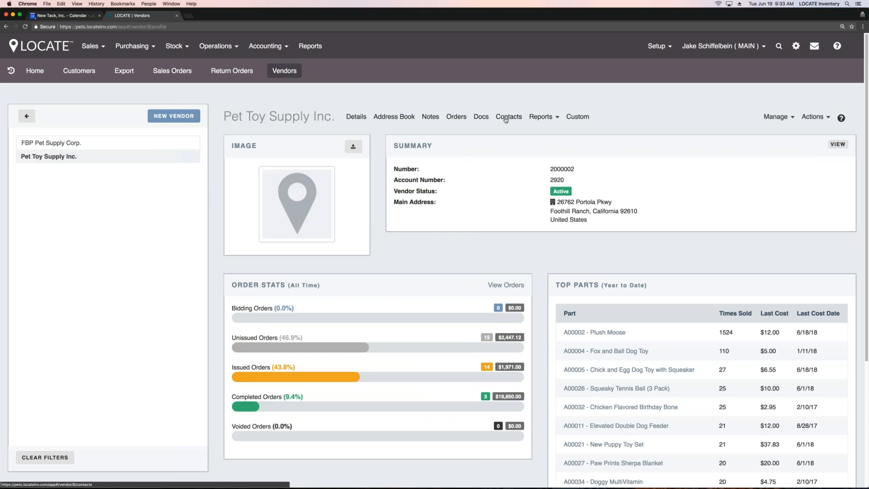
left_click(775, 117)
left_click(745, 134)
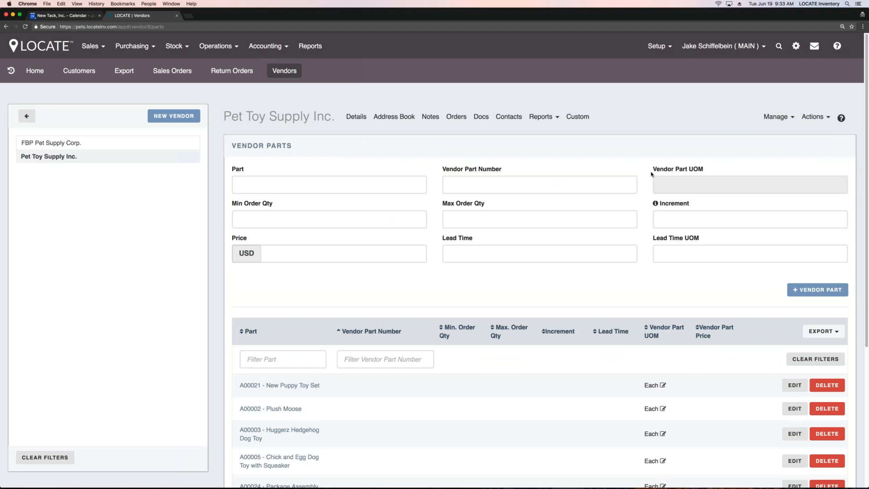
scroll(661, 179, "down", 5)
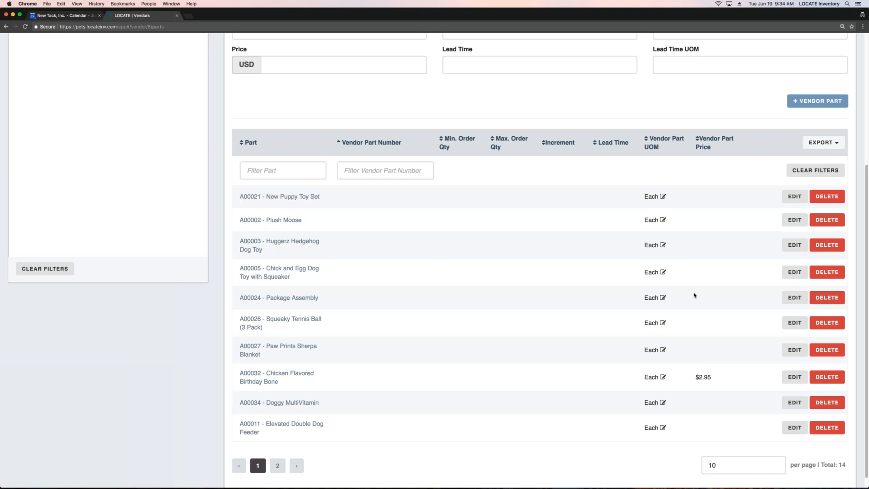
scroll(502, 187, "up", 5)
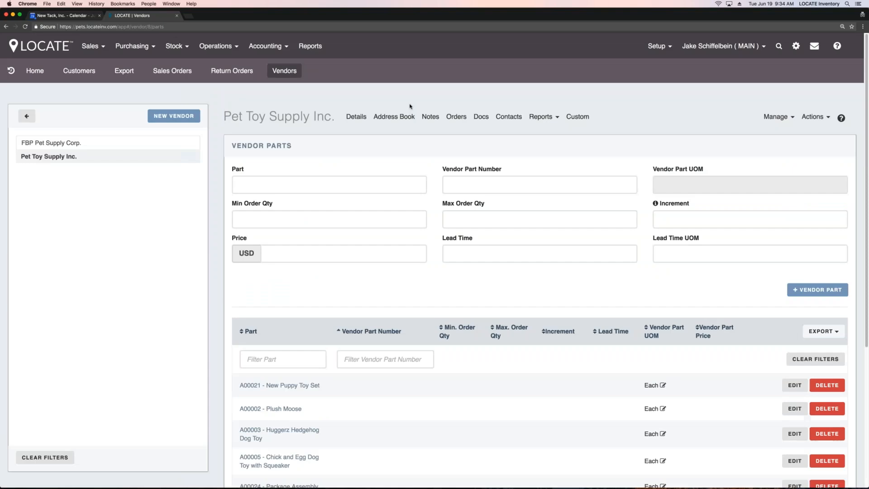
Step: Open the first FBP Pet Supply Corp. order in the list of purchase orders
left_click(136, 47)
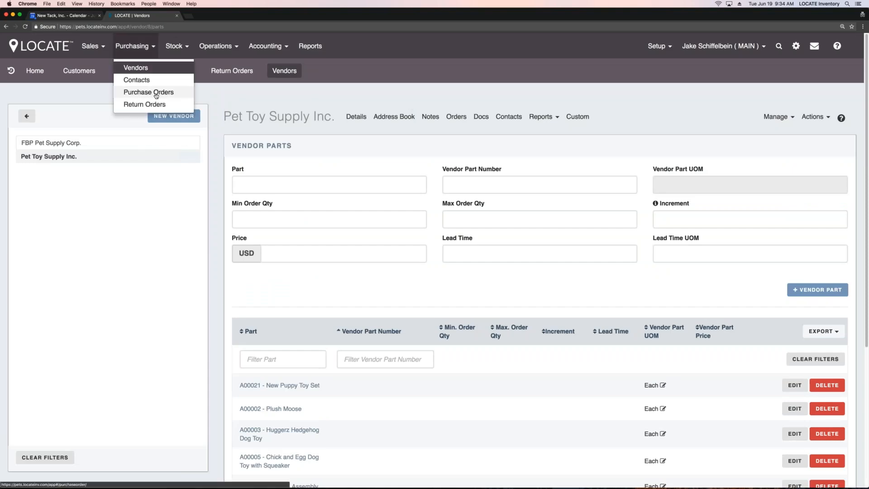
left_click(155, 93)
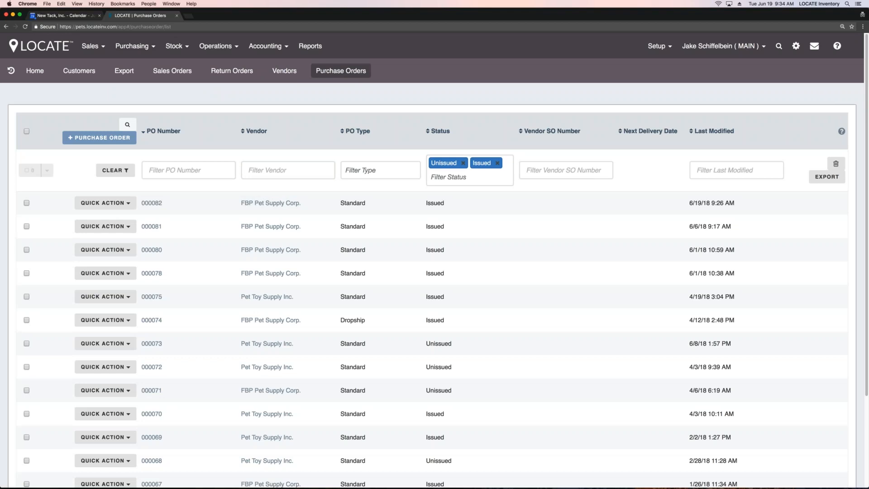
left_click(152, 204)
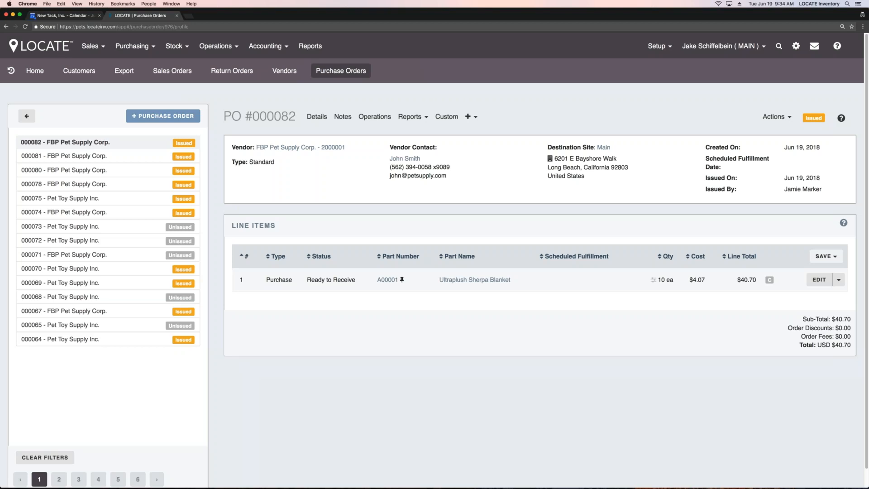
Step: Switch to the first unissued Pet Toy Supply Inc. purchase order and examine its destination site
left_click(117, 231)
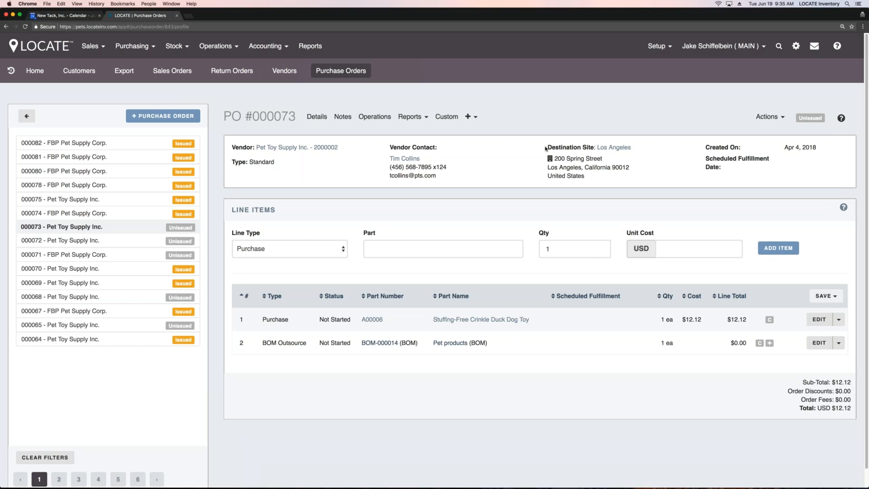
left_click_drag(546, 148, 590, 148)
left_click(562, 115)
Step: Set the new line item's type to BOM Outsource and check the available BOMs without choosing one
left_click(342, 251)
left_click(269, 259)
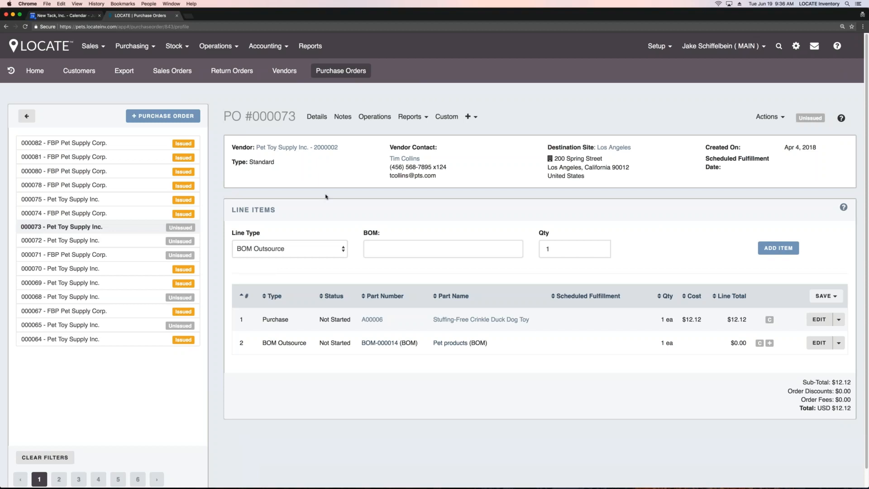
left_click(444, 254)
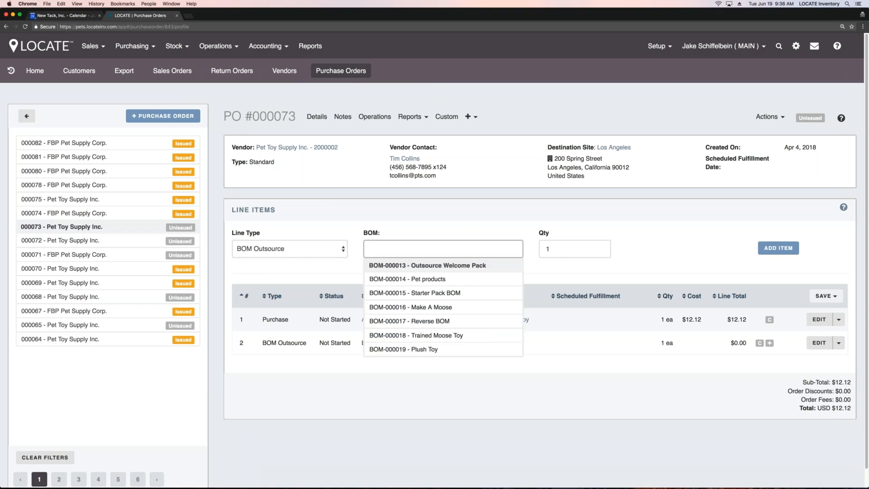
key("Escape")
Step: Expand the Pet products BOM Outsource line and examine its company supplied inputs
left_click(770, 343)
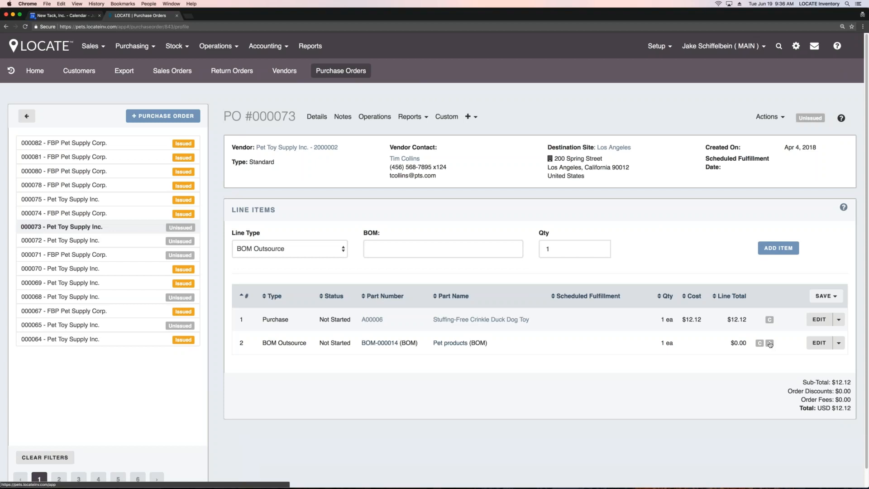
left_click_drag(261, 367, 327, 366)
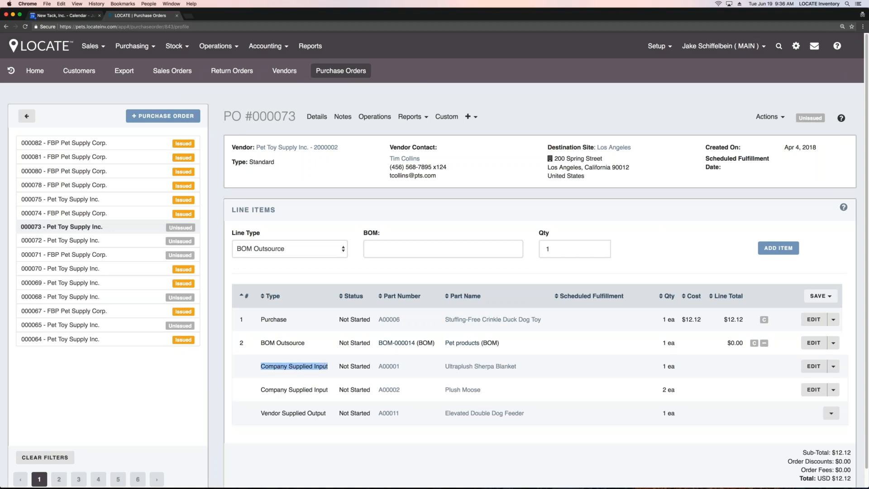
left_click(293, 383)
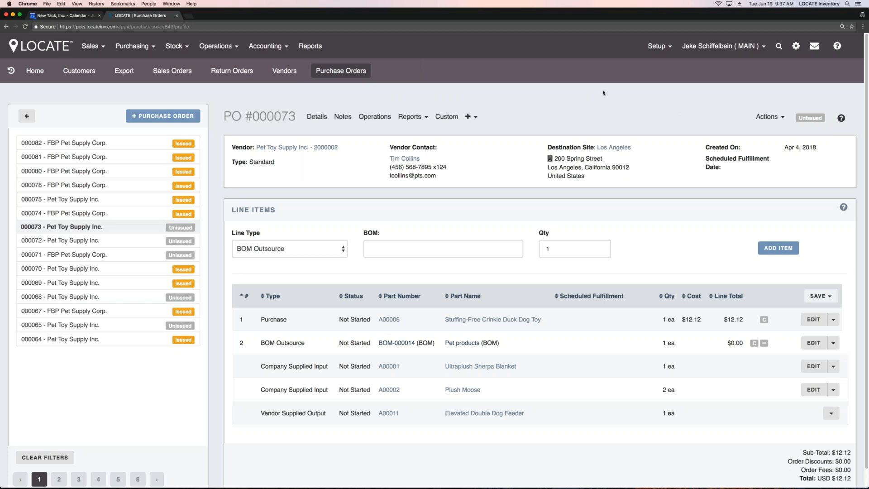
Step: Start a new part from the parts list and check the available part types without choosing one
left_click(152, 46)
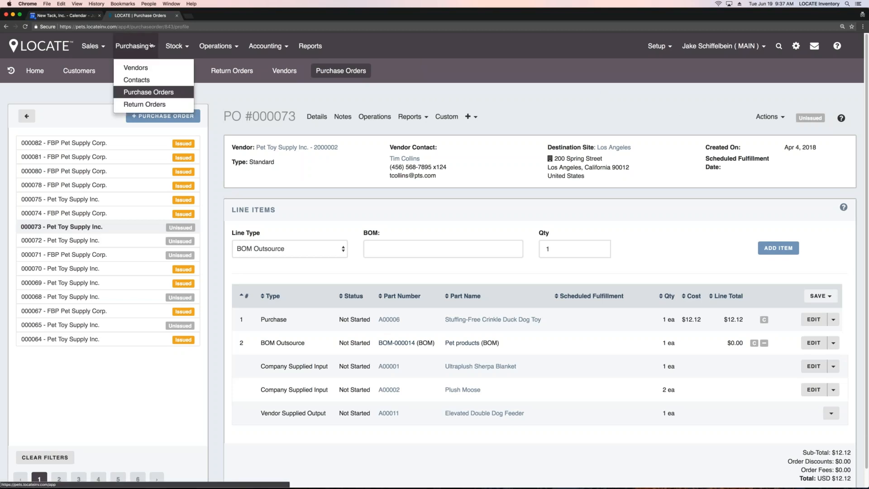
left_click(175, 47)
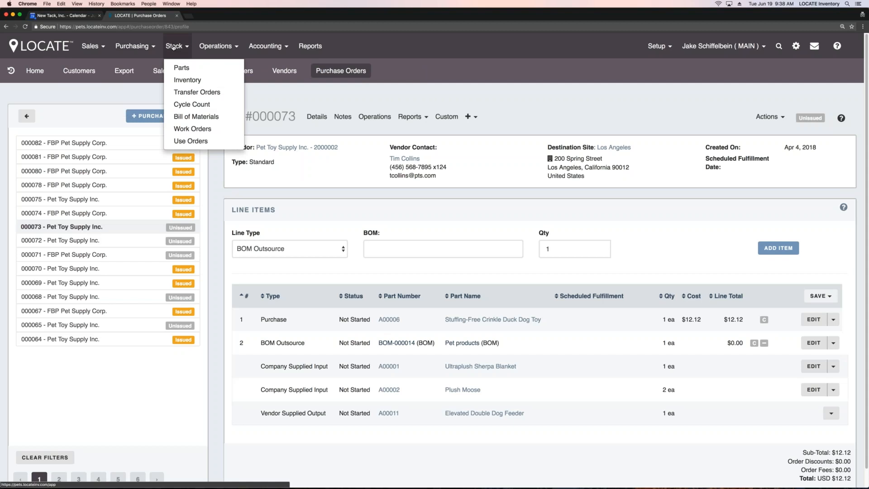
left_click(183, 67)
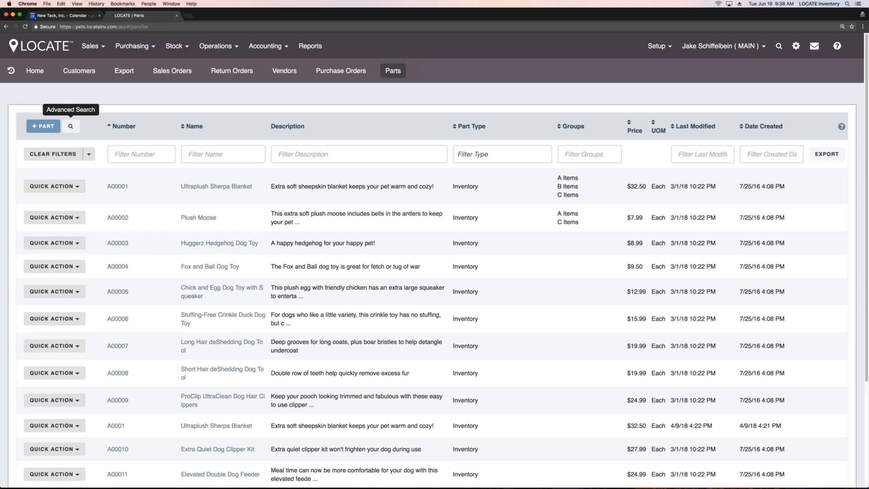
left_click(47, 128)
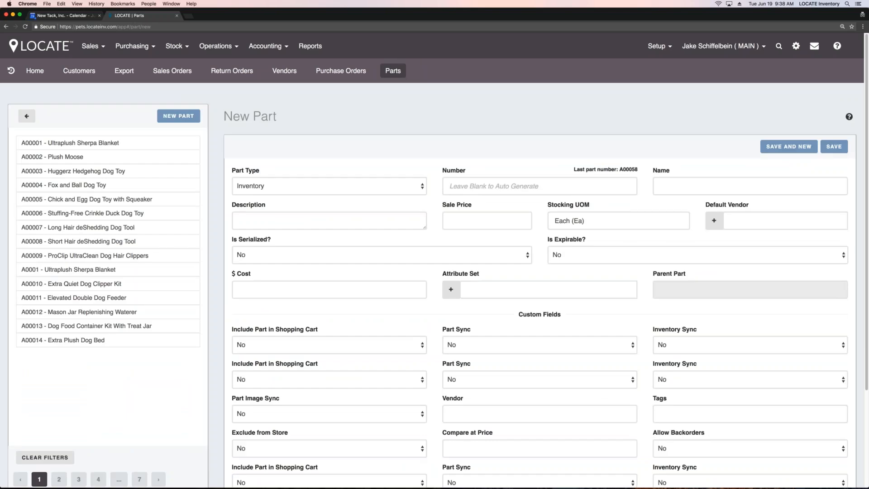
left_click(292, 185)
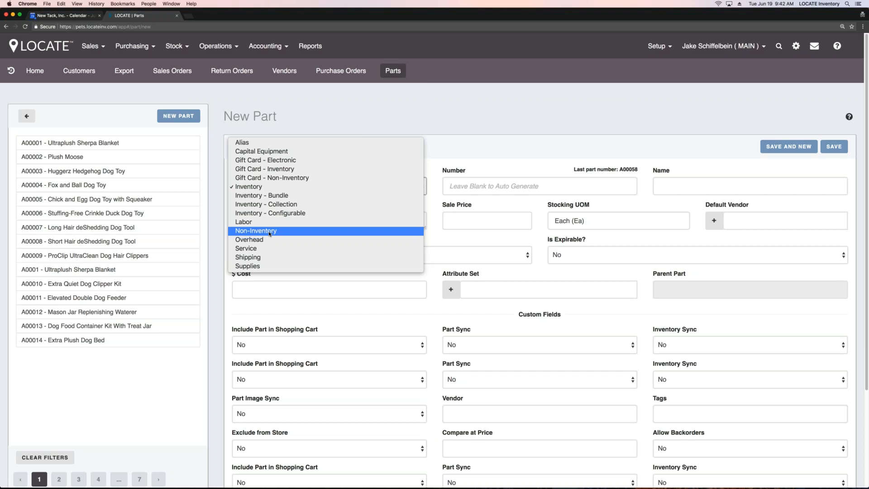
left_click(456, 121)
Step: Open the Plush Moose part and examine its summary, inventory overview, top customers and vendors, and sales chart
left_click(104, 157)
left_click(105, 157)
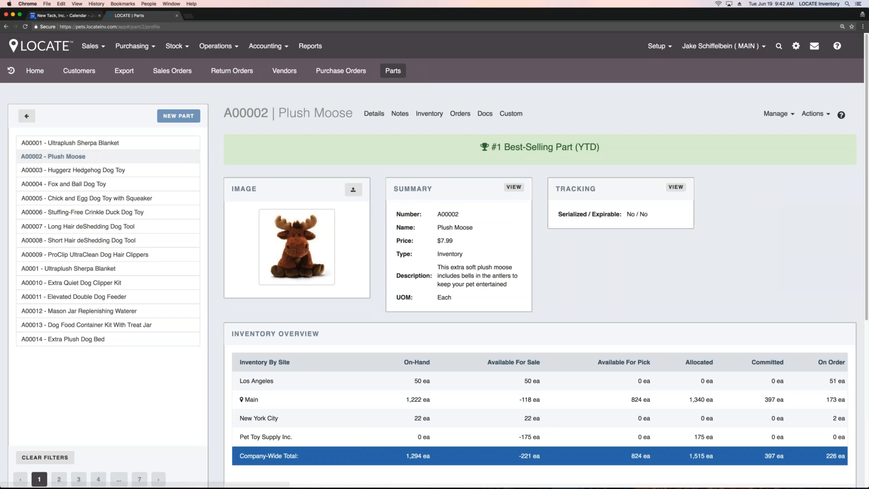
scroll(441, 213, "down", 6)
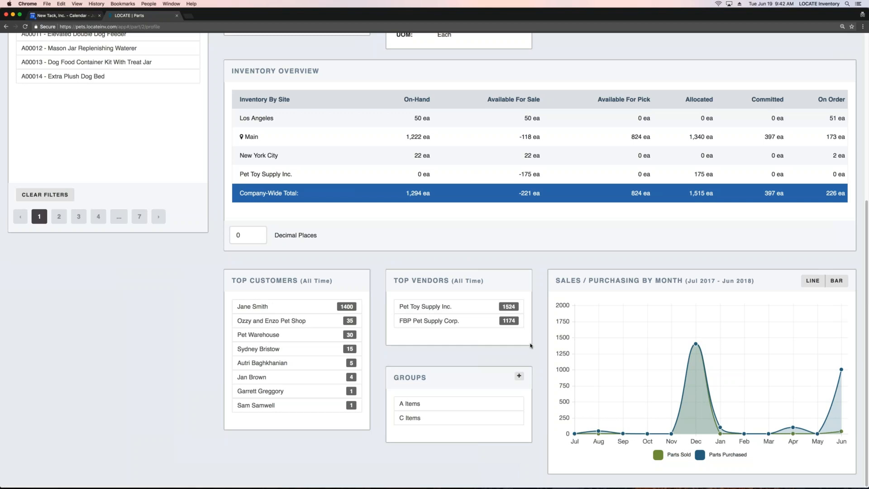
scroll(563, 286, "up", 6)
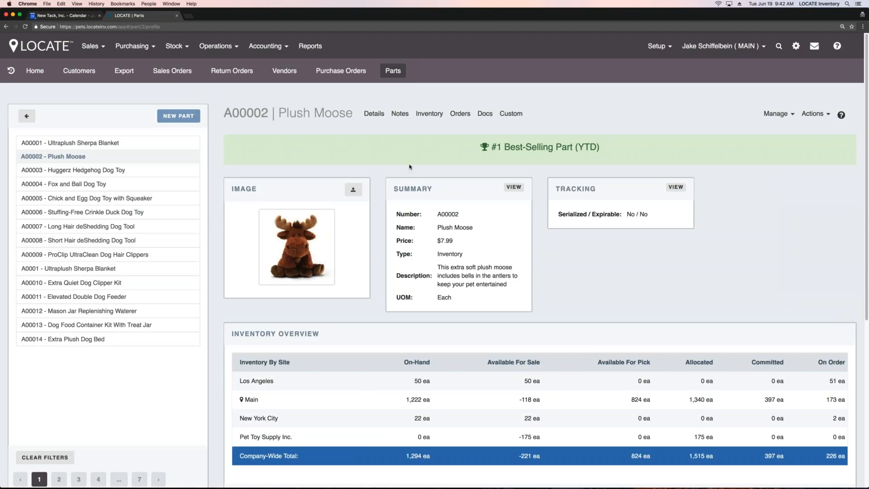
Step: Examine the Plush Moose part details, including its vendor settings, allowed order types and attribute set
left_click(376, 113)
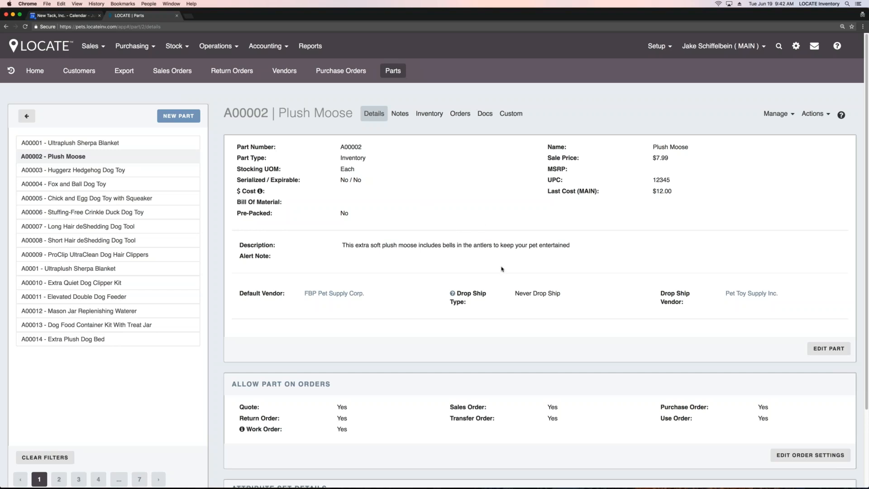
scroll(500, 271, "down", 3)
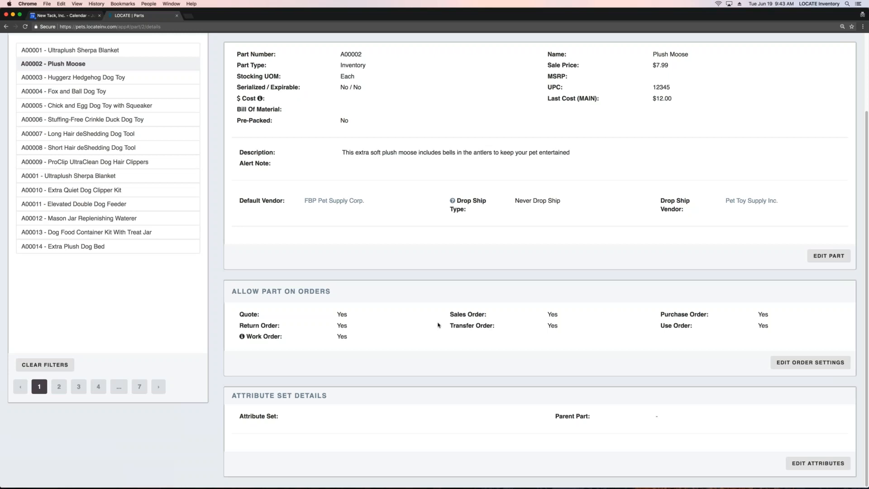
scroll(438, 325, "up", 3)
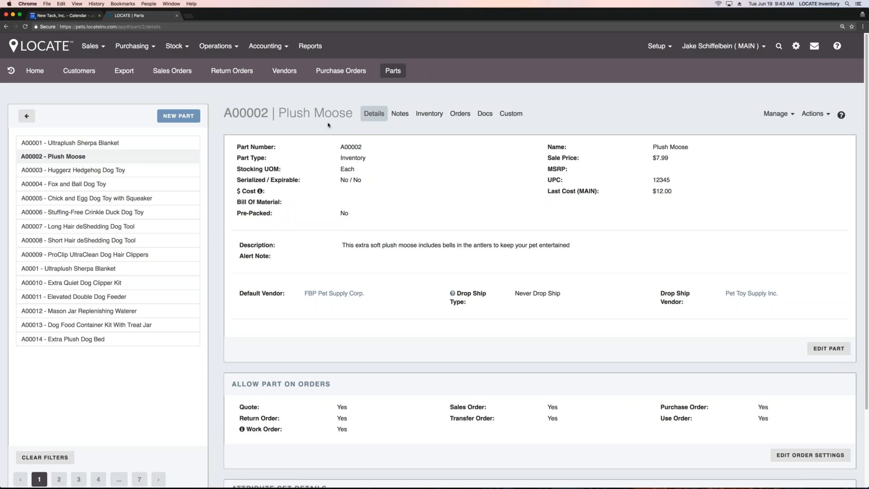
Step: Open the inventory dashboard and examine the over-allocated parts, site valuation and expiring parts
left_click(175, 47)
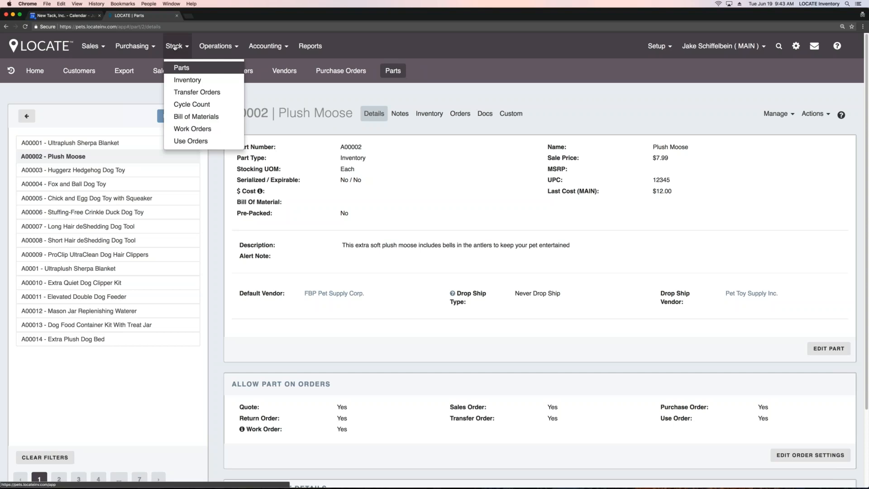
left_click(184, 82)
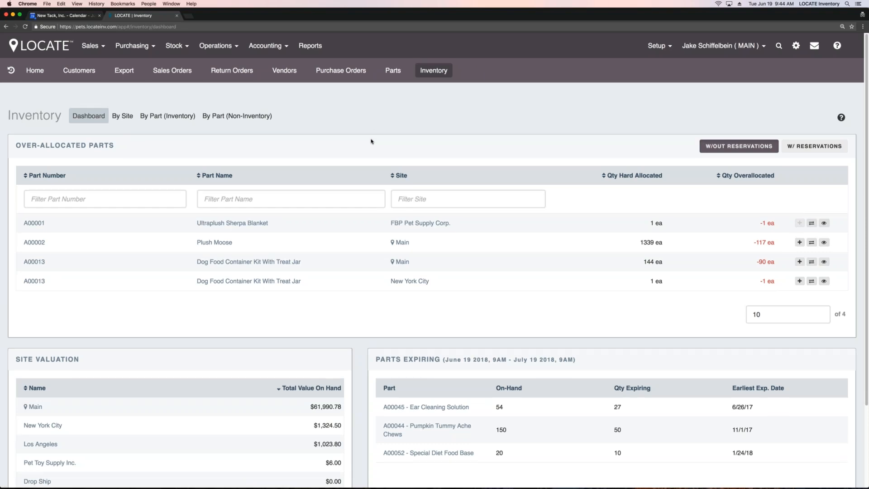
scroll(371, 141, "down", 1)
scroll(371, 141, "down", 5)
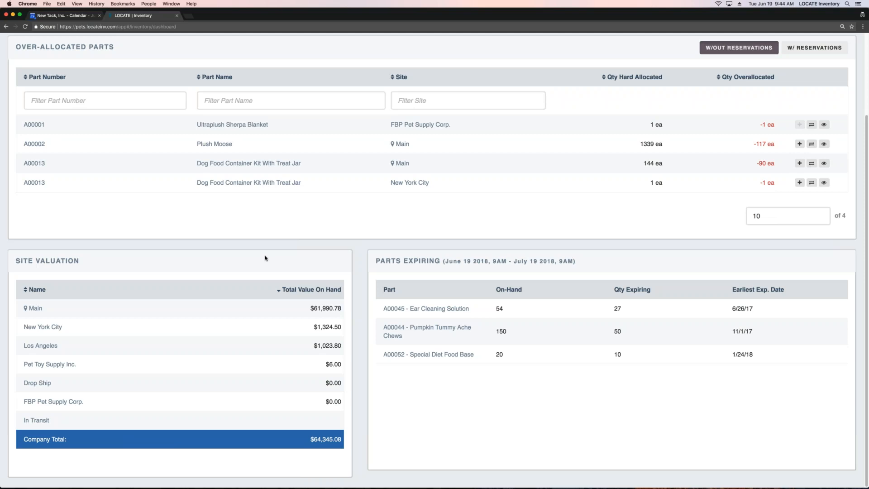
scroll(266, 258, "up", 5)
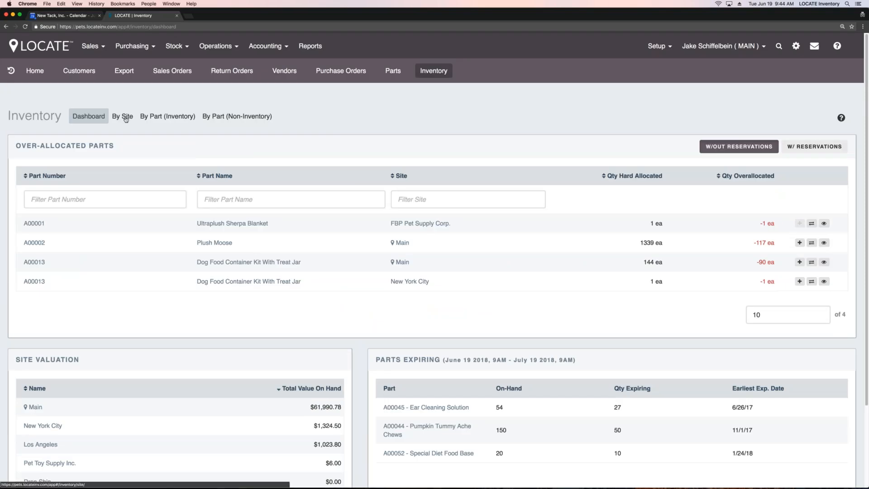
Step: View inventory by site and by inventory part, and open the Plush Moose stock levels by site and location
left_click(127, 116)
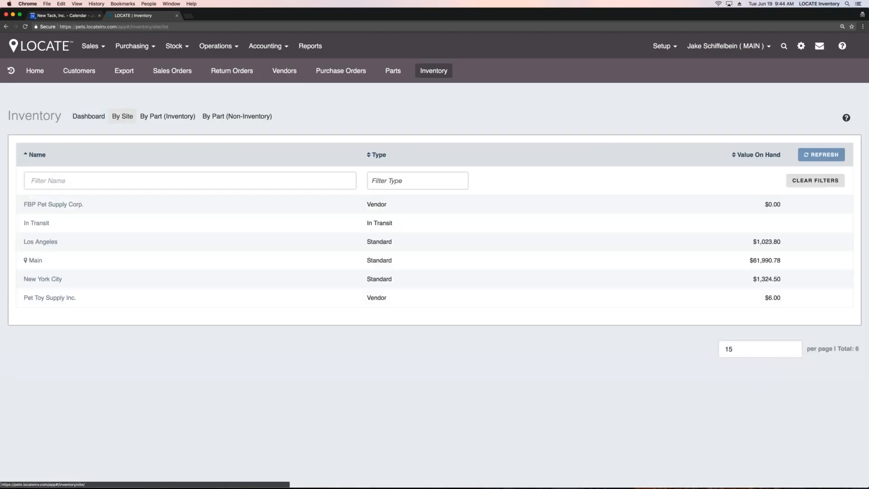
left_click(156, 117)
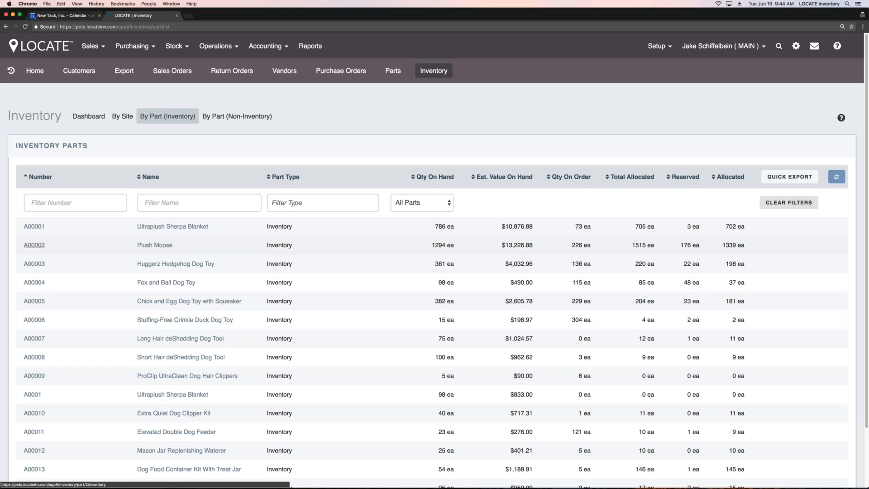
left_click(34, 245)
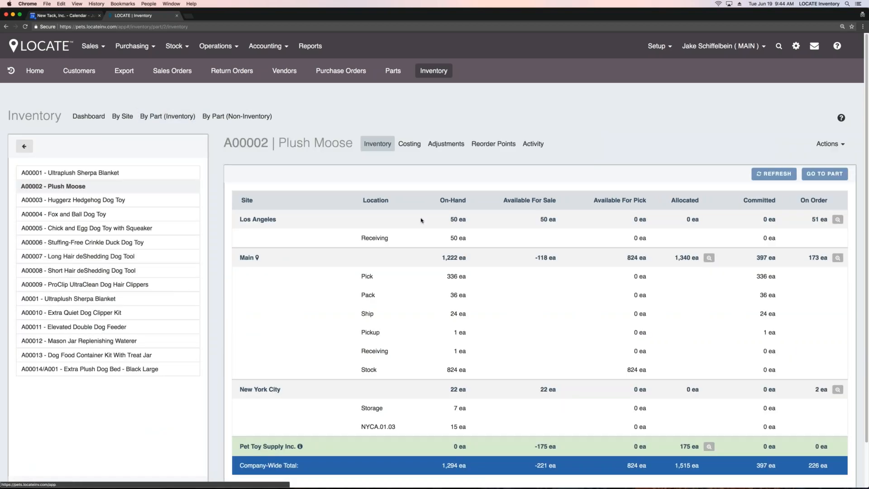
scroll(499, 263, "down", 1)
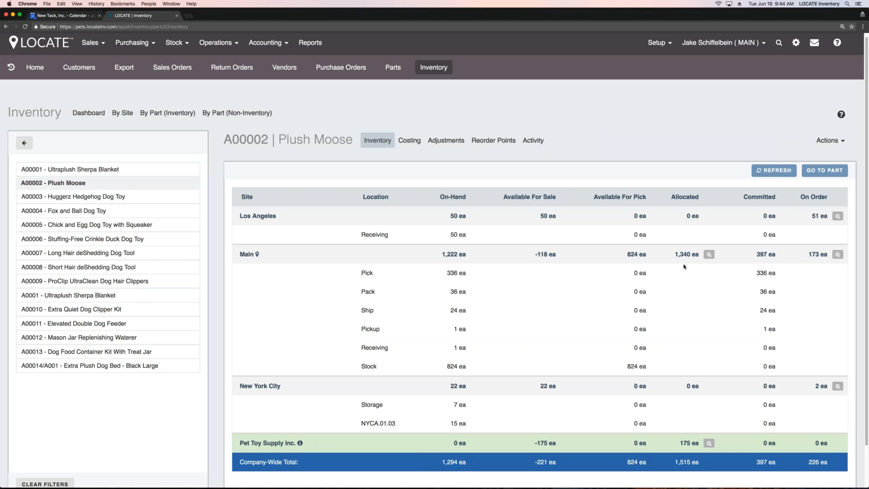
Step: Look up which orders make up the Plush Moose allocated and on-order quantities at the Main site
left_click(708, 255)
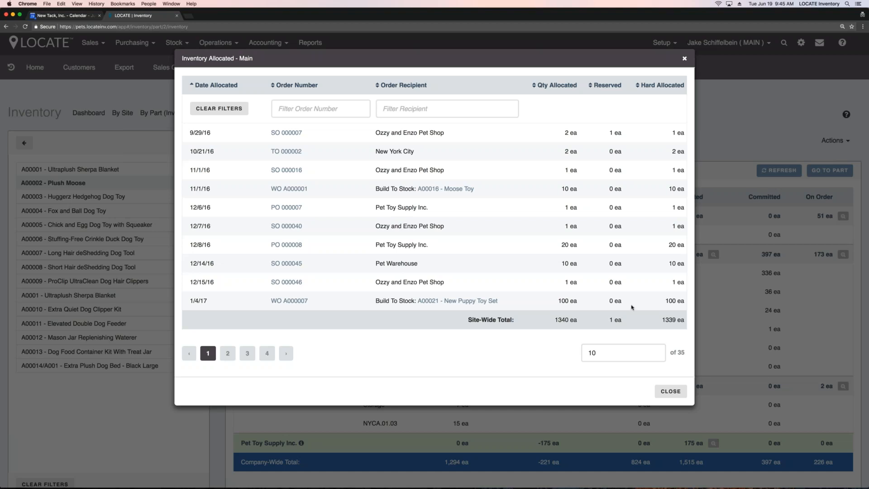
left_click(675, 392)
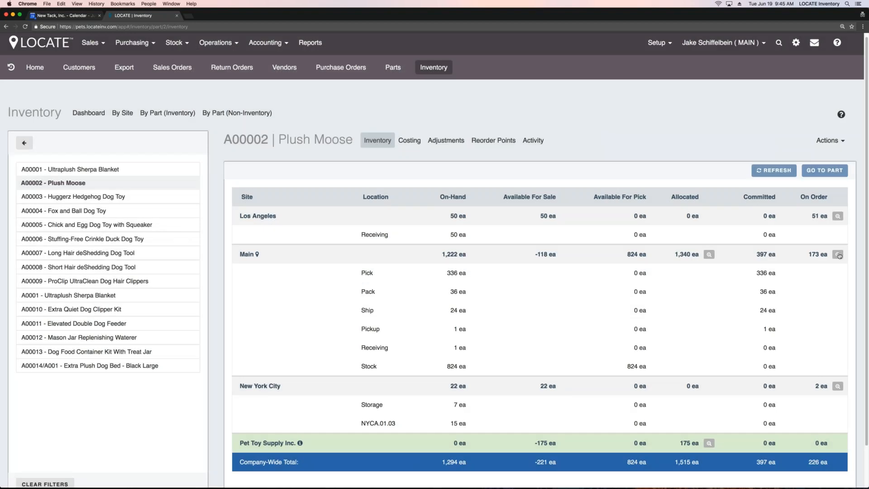
left_click(838, 255)
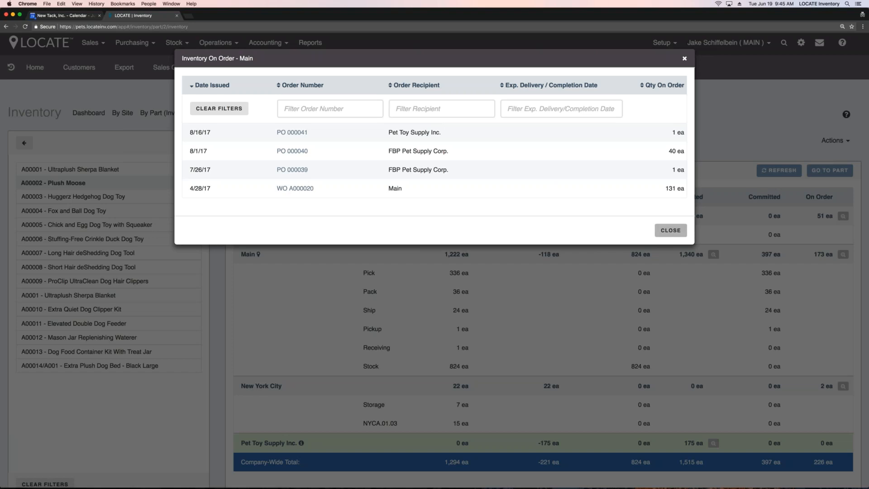
left_click(670, 230)
Step: Examine the Plush Moose costing by site and check its cost layers for Los Angeles
left_click(410, 141)
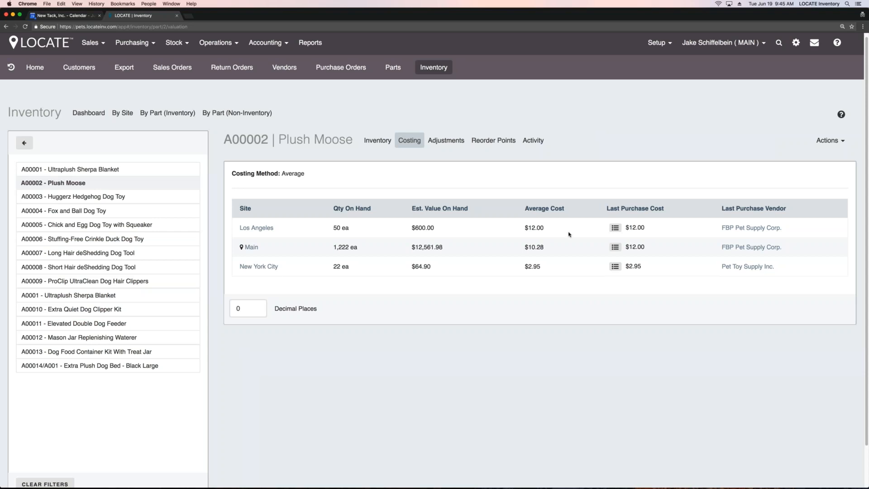
left_click(616, 228)
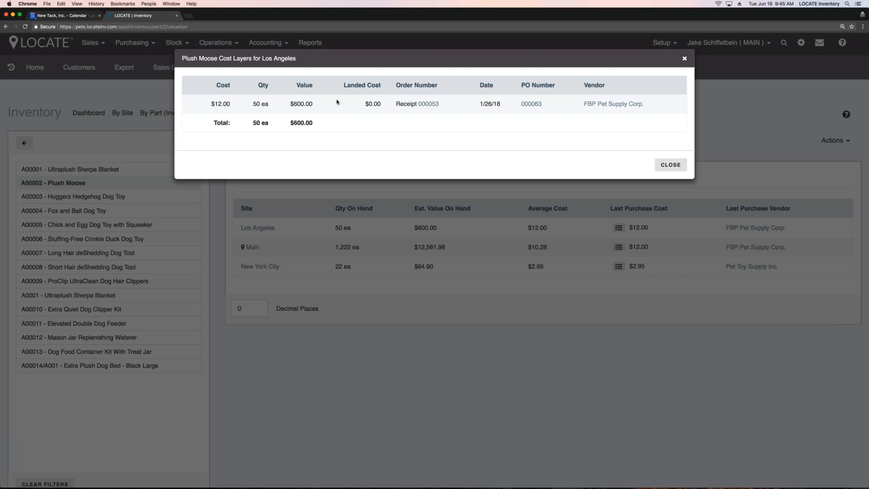
left_click(671, 165)
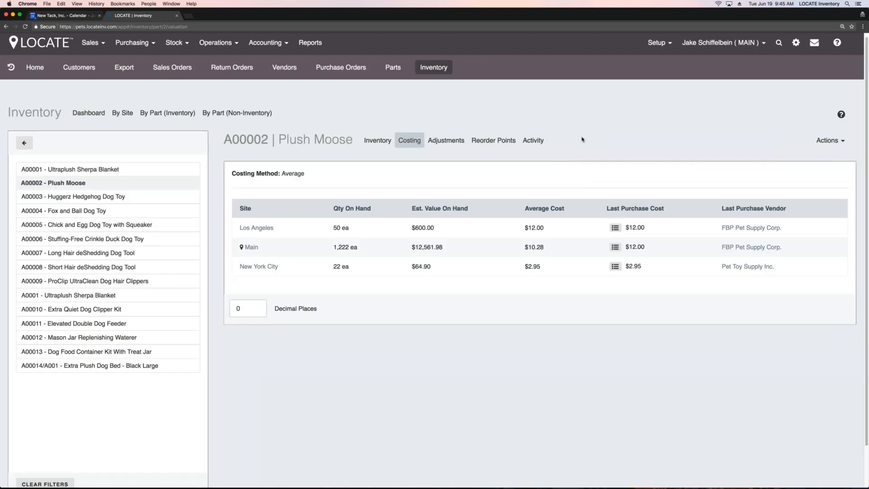
Step: Examine the Plush Moose adjustment forms for adjusting, adding, moving and scrapping inventory without entering anything
left_click(453, 143)
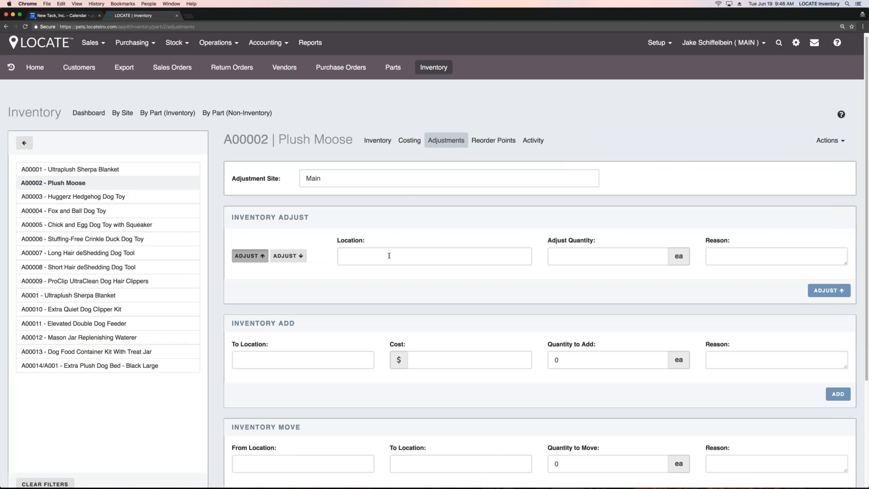
scroll(270, 296, "down", 3)
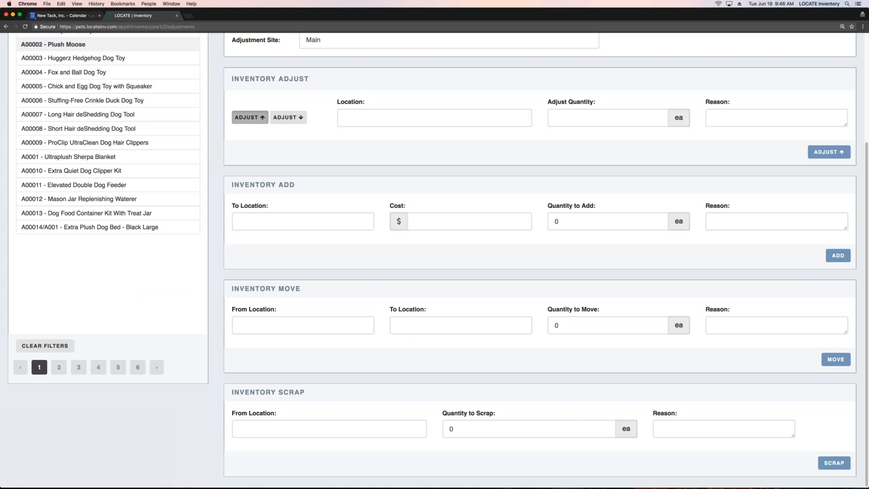
left_click_drag(302, 289, 231, 288)
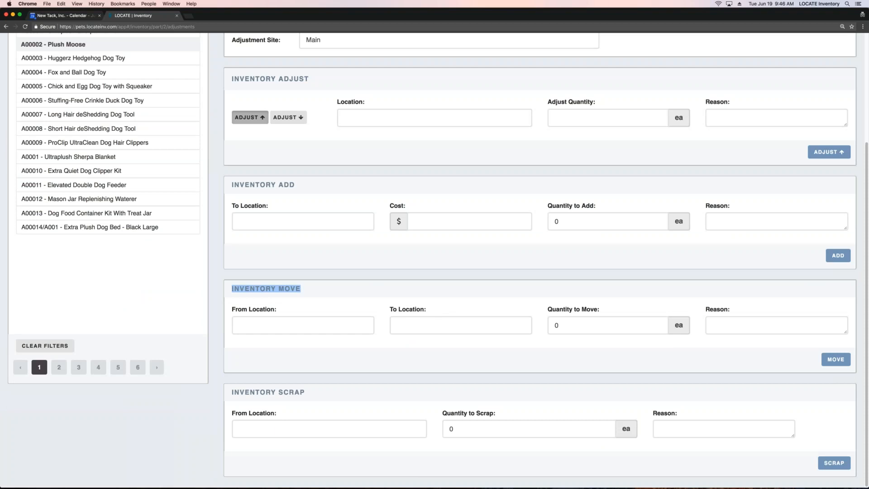
left_click(338, 295)
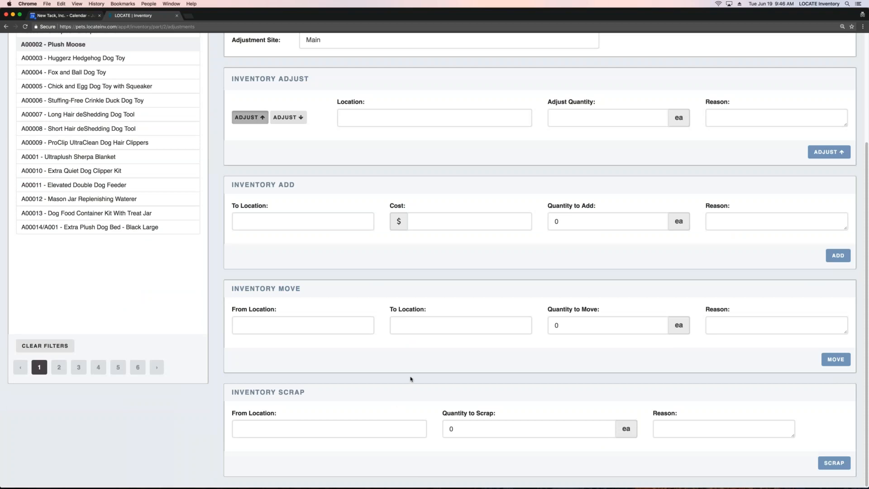
scroll(431, 338, "up", 3)
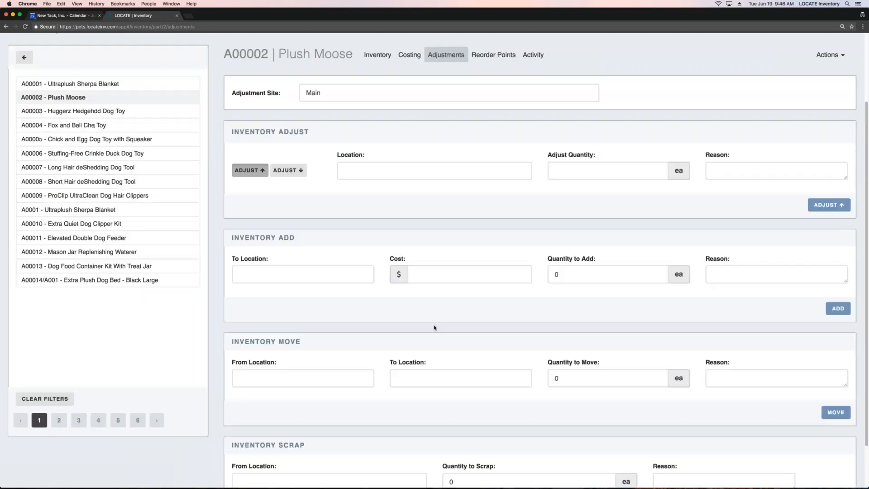
Step: Check the Plush Moose reorder points by site and examine its inventory activity log for the Main site
left_click(511, 144)
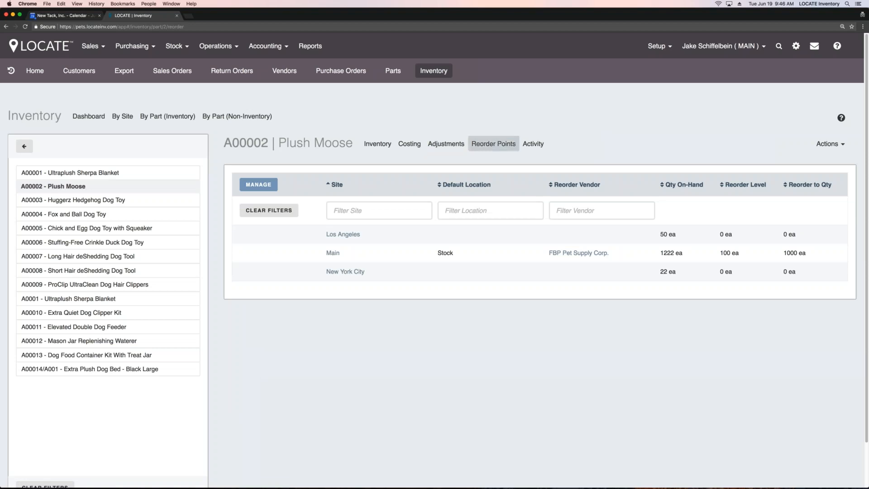
left_click(533, 145)
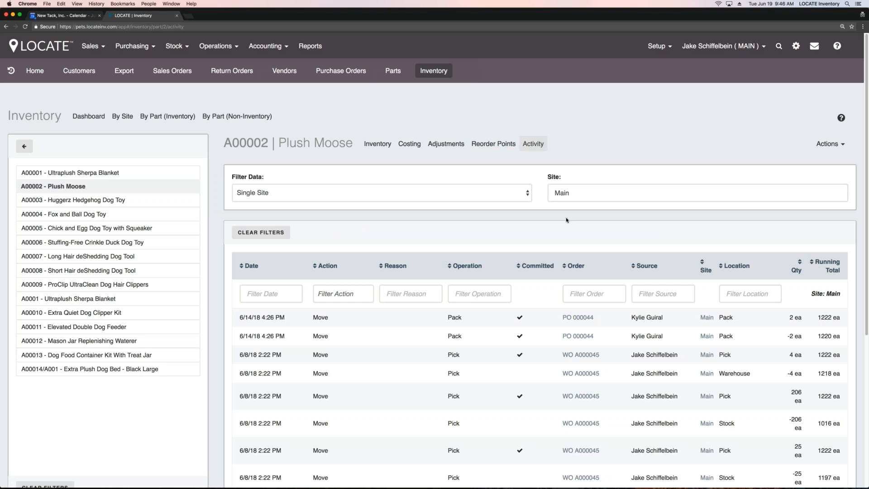
scroll(566, 220, "down", 4)
scroll(566, 220, "down", 1)
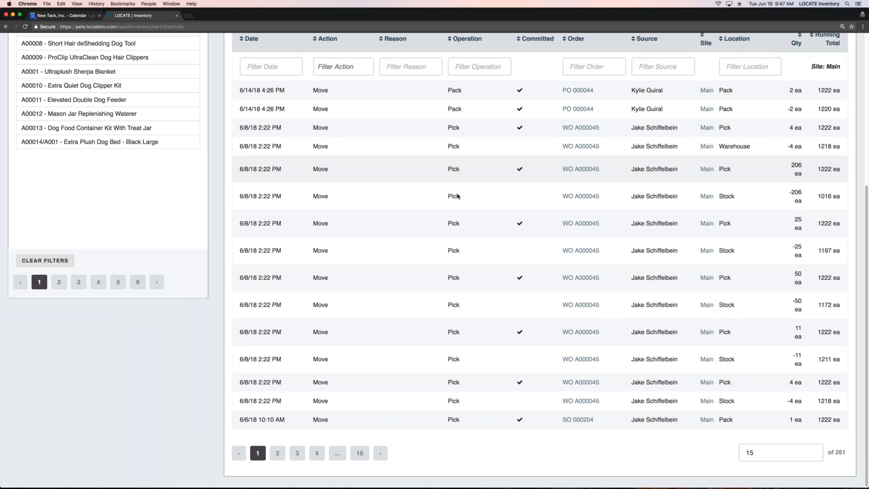
scroll(285, 225, "up", 5)
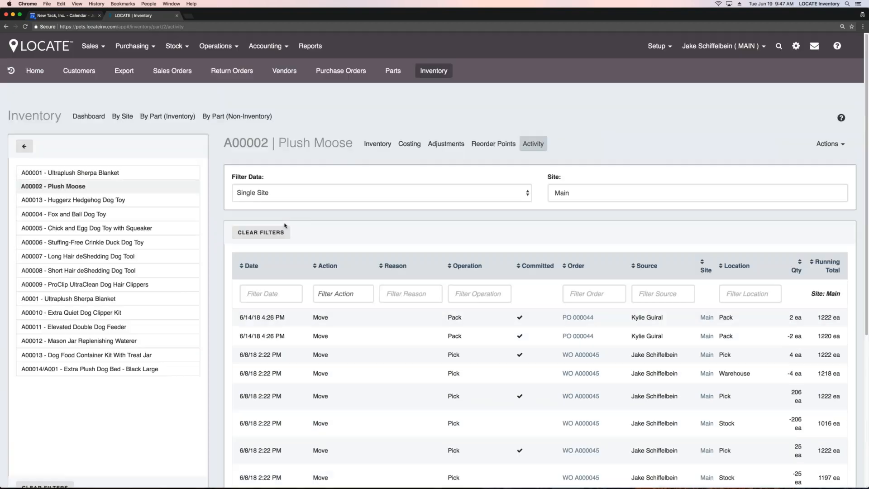
Step: Review the list of unissued and issued use orders, including the use case assigned to each order
left_click(184, 49)
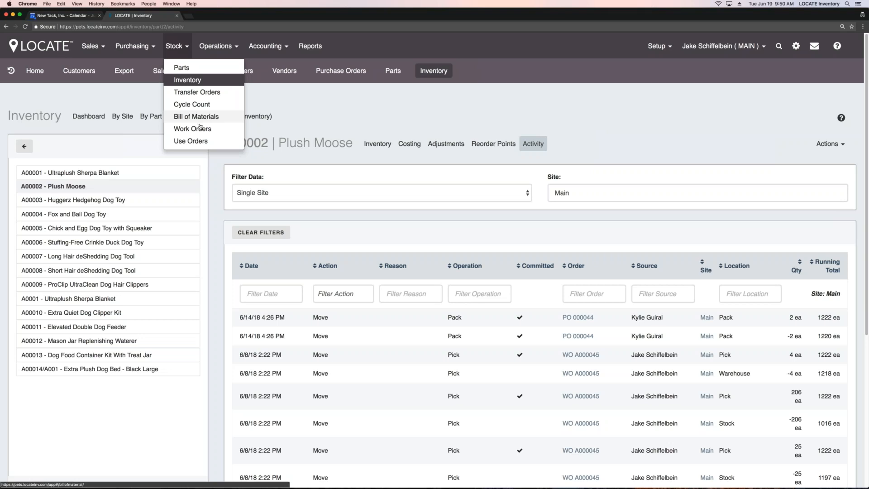
left_click(211, 144)
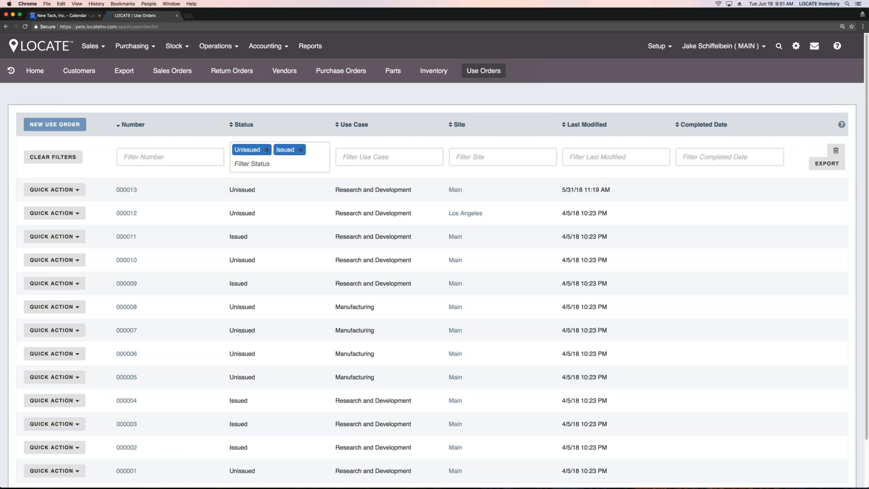
left_click_drag(335, 190, 403, 190)
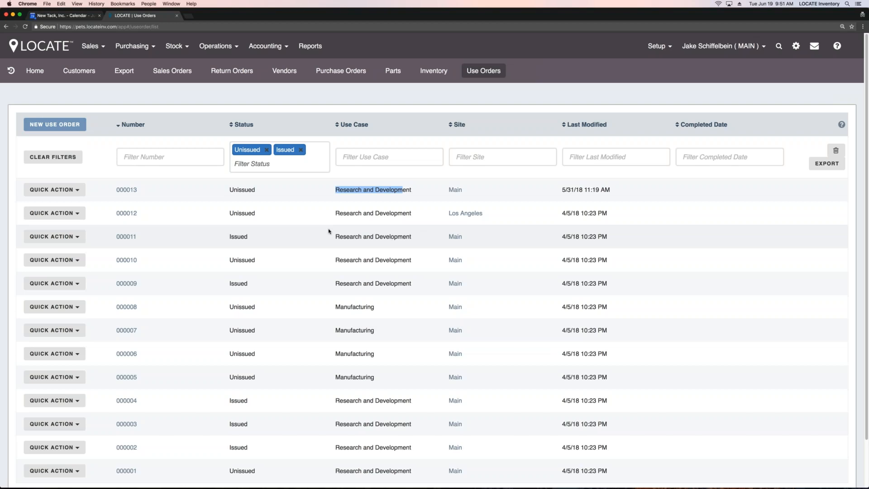
left_click(398, 97)
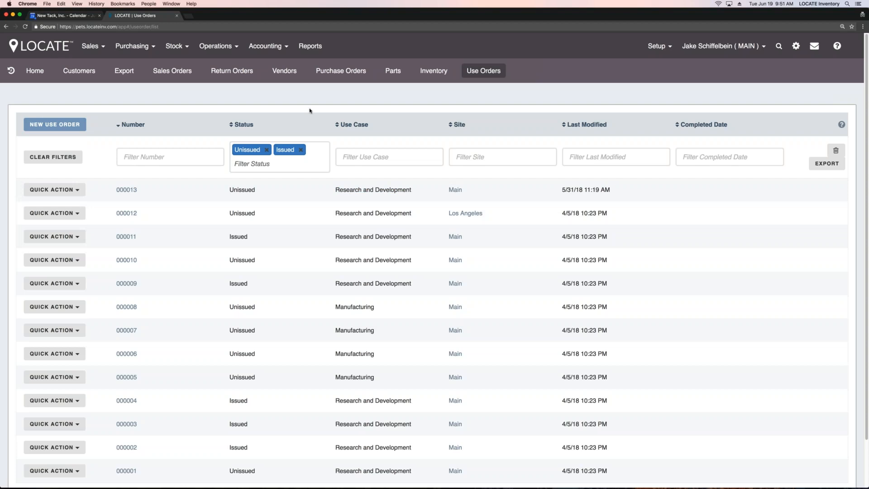
Step: Examine the orders available for a new pick, comparing the from-order list with the manual line list
left_click(267, 47)
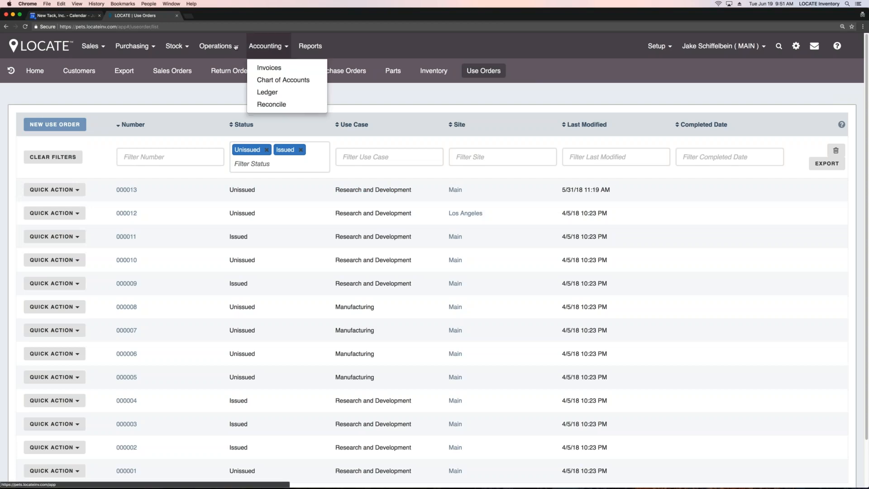
left_click(235, 47)
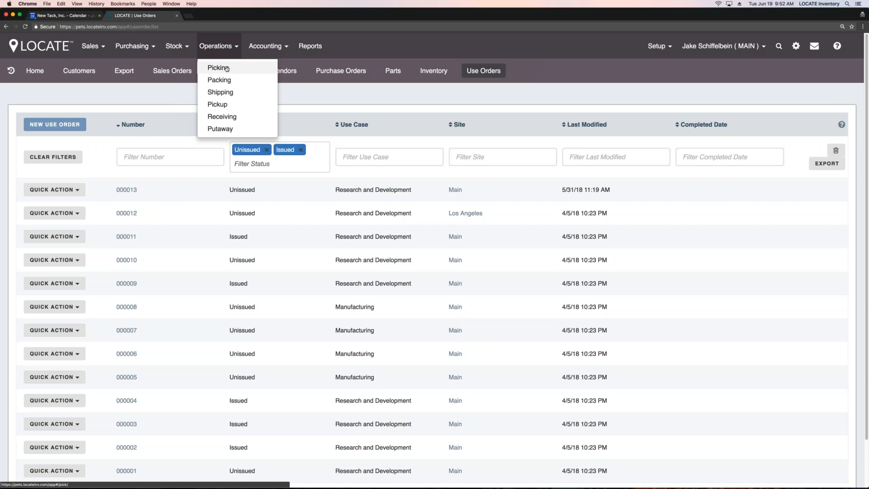
left_click(227, 69)
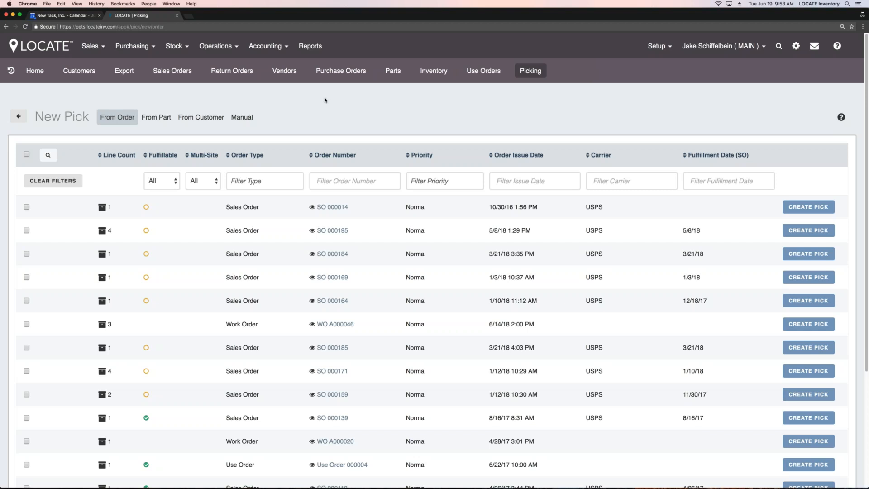
scroll(319, 150, "down", 5)
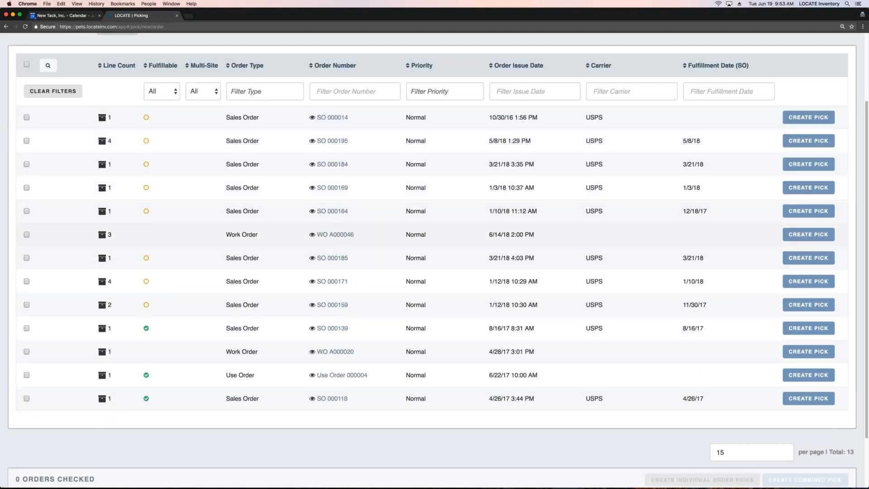
scroll(330, 114, "up", 5)
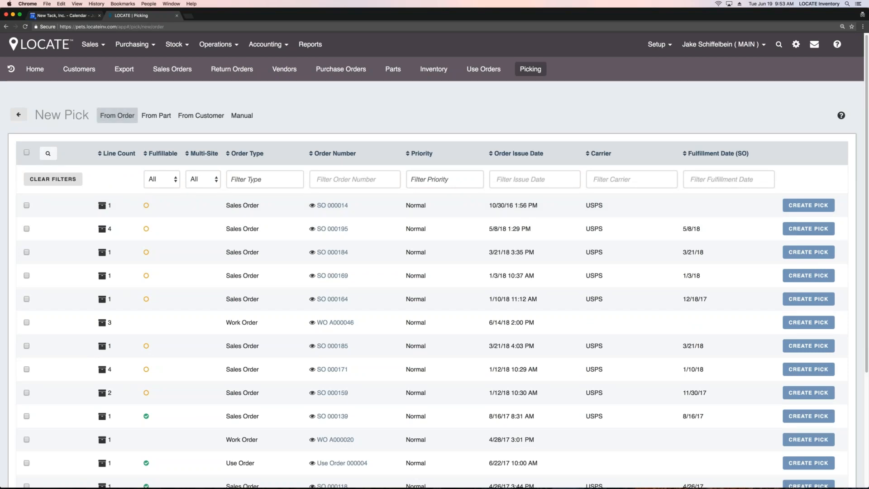
left_click(125, 119)
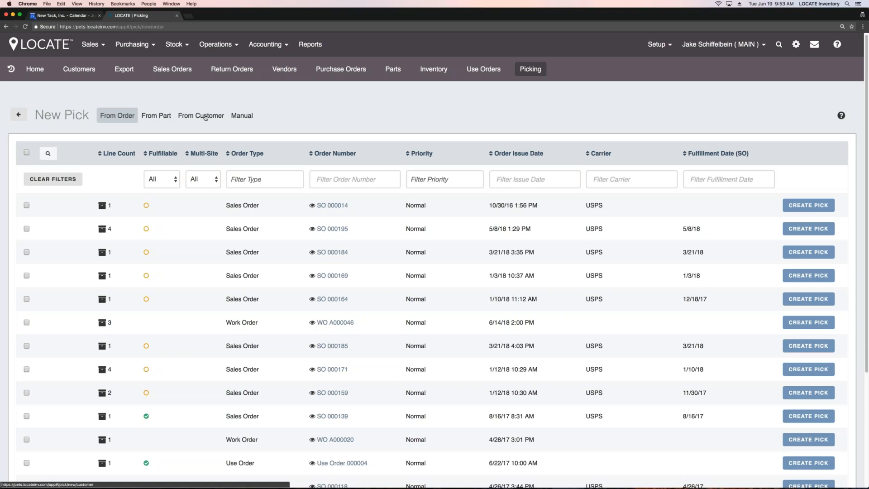
left_click(242, 117)
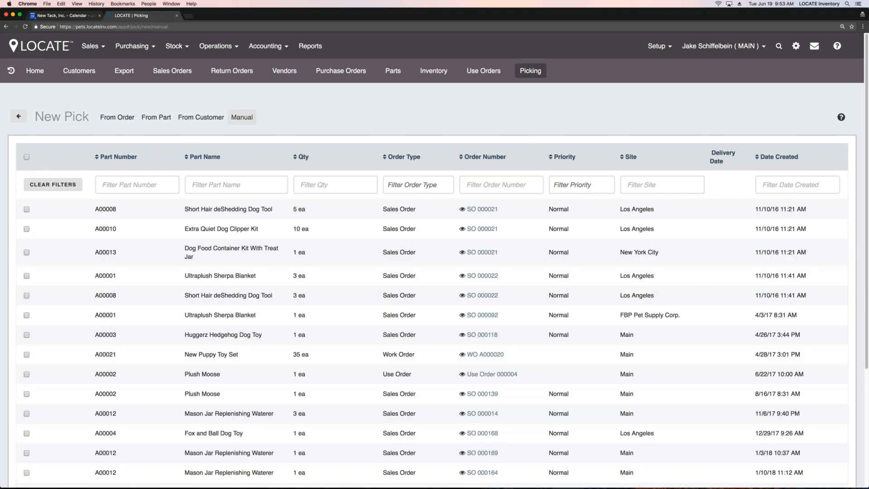
left_click(124, 119)
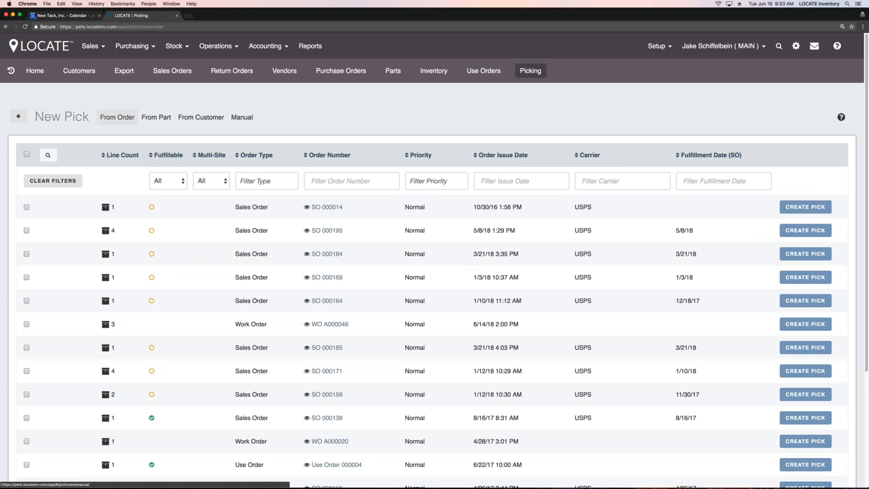
scroll(295, 177, "down", 5)
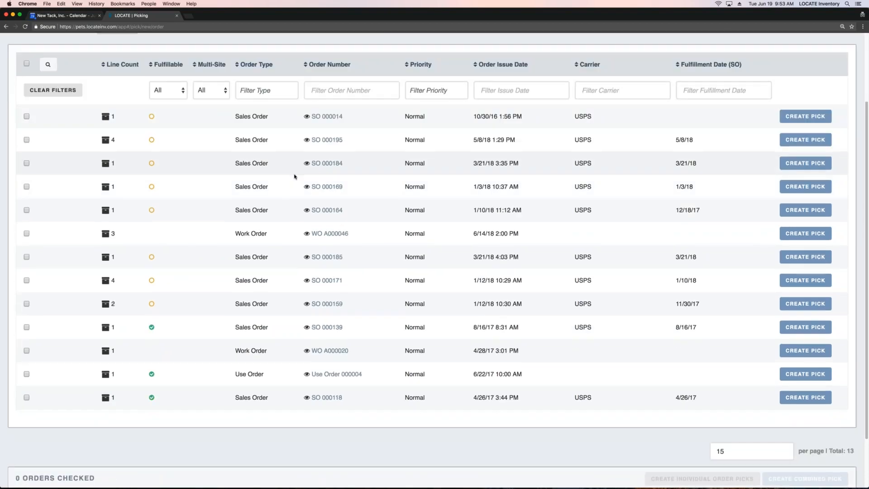
scroll(294, 177, "down", 1)
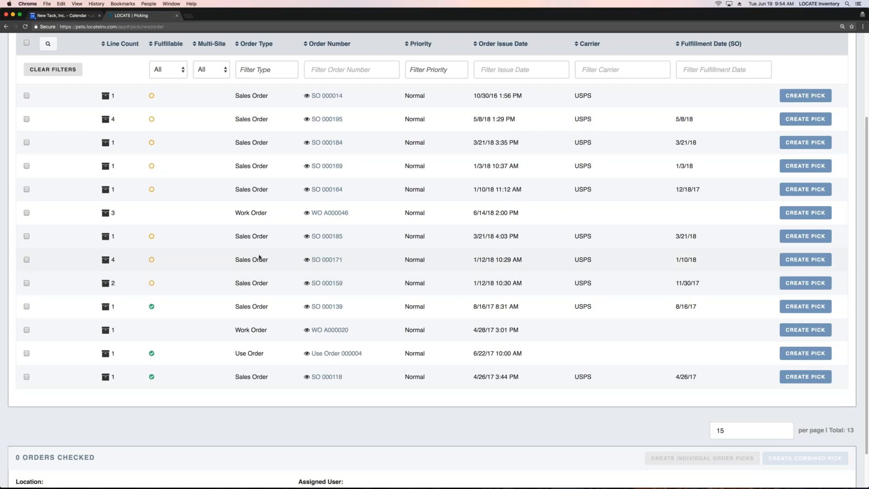
Step: Filter the new pick orders to Fulfillable Yes and select all the listed orders
left_click(163, 76)
left_click(162, 85)
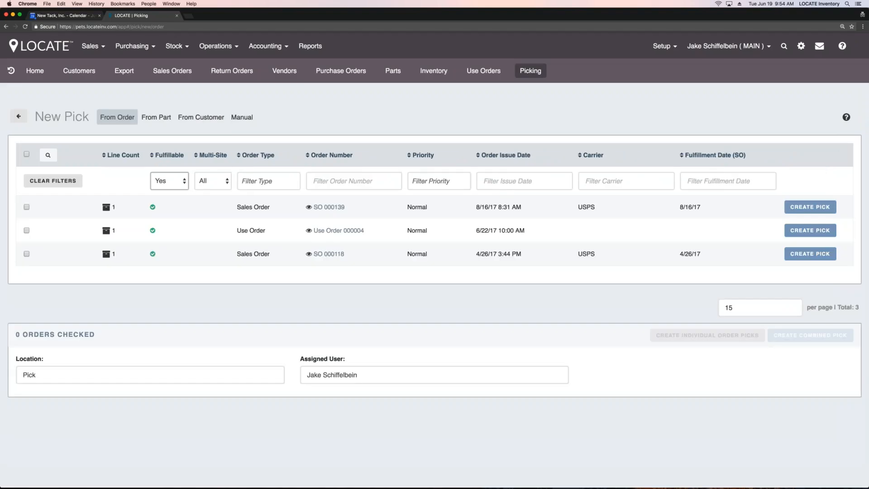
left_click(27, 154)
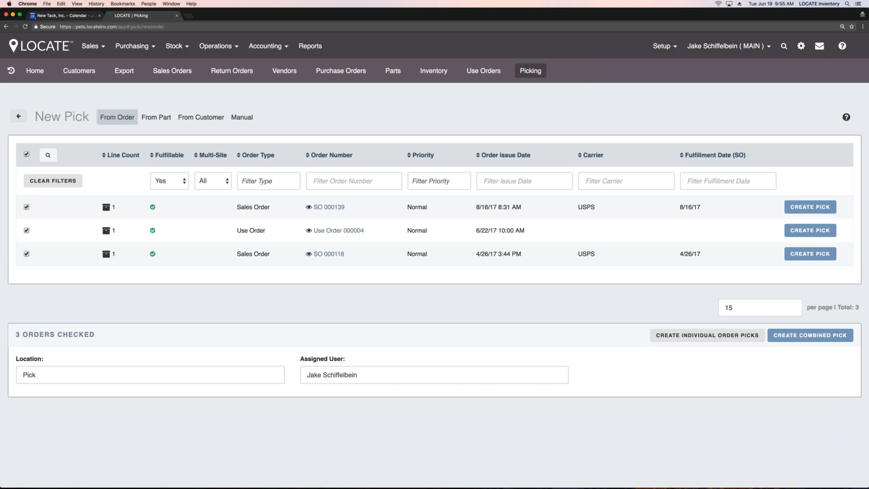
Step: Check which orders are available for a new pack and which are available for a new shipment
left_click(225, 46)
left_click(219, 80)
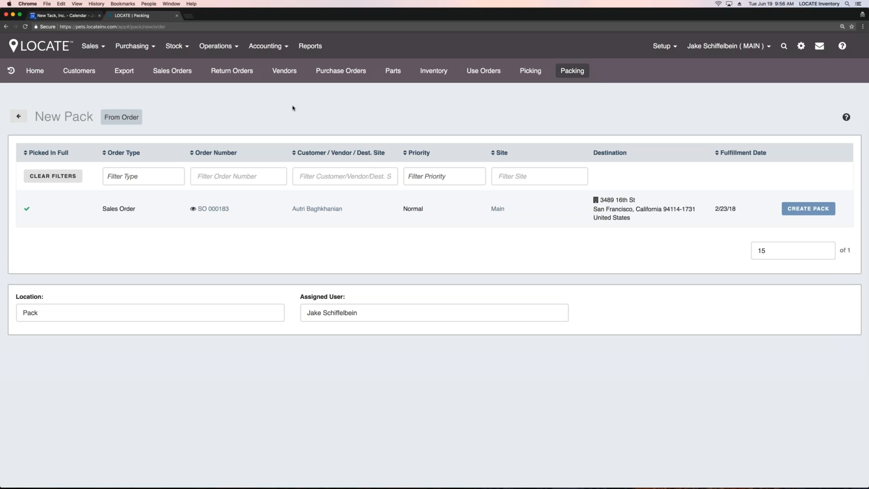
left_click(218, 46)
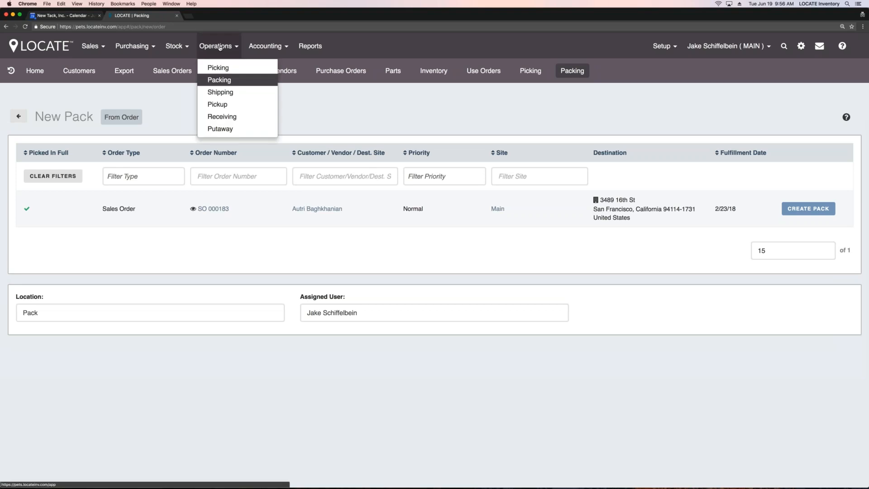
left_click(220, 92)
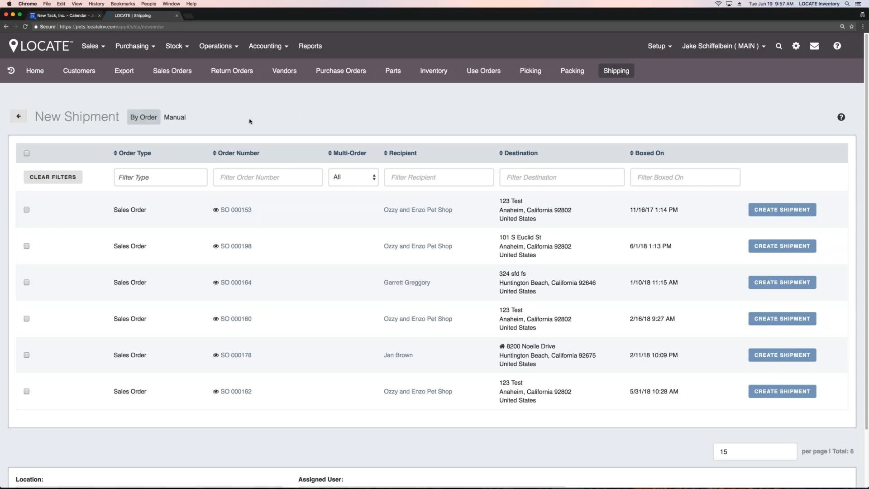
Step: Examine the shipments awaiting pickup, viewing them both by carton and by carrier
left_click(222, 46)
left_click(212, 103)
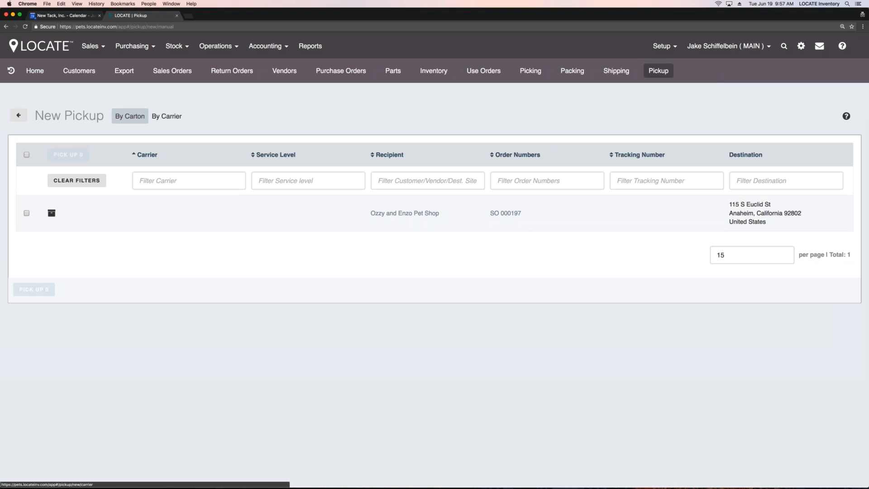
left_click(167, 116)
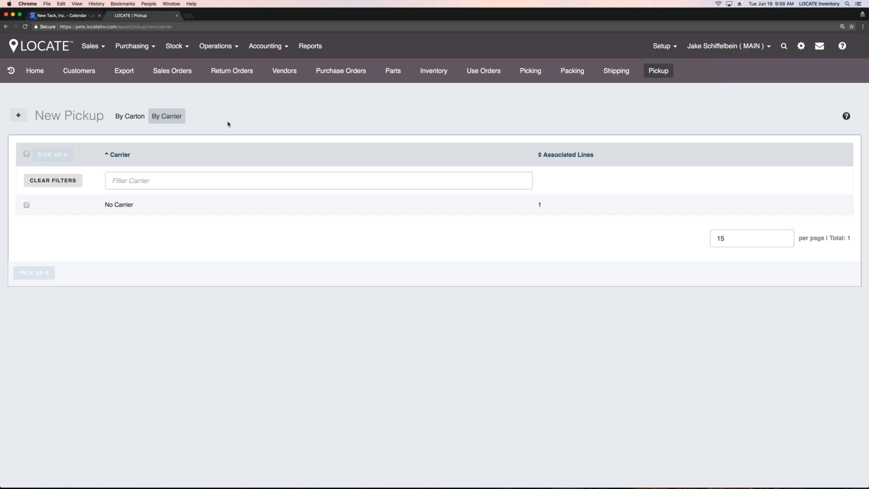
Step: Review the inbound inventory orders awaiting receipt and open the list of parts awaiting putaway
left_click(230, 47)
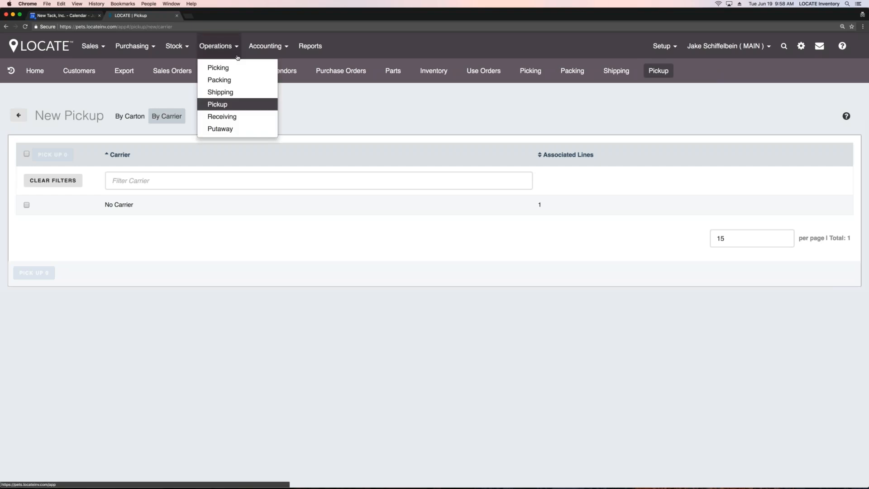
left_click(240, 120)
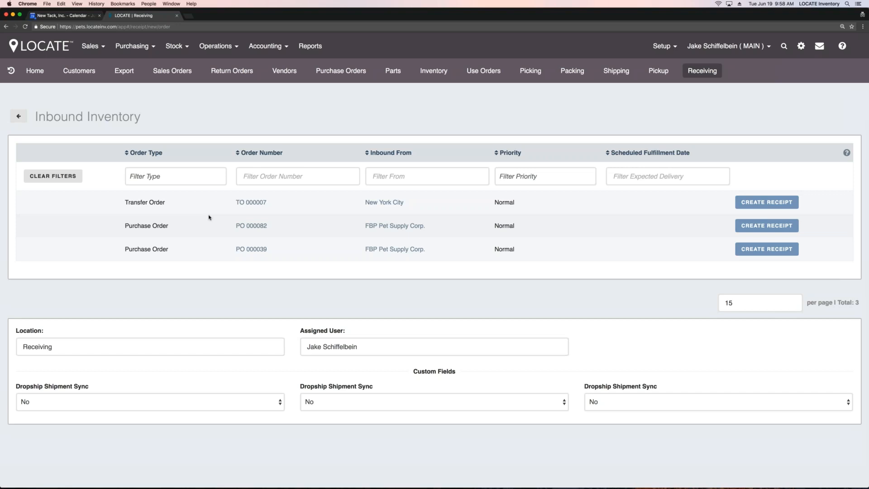
left_click(214, 47)
left_click(221, 129)
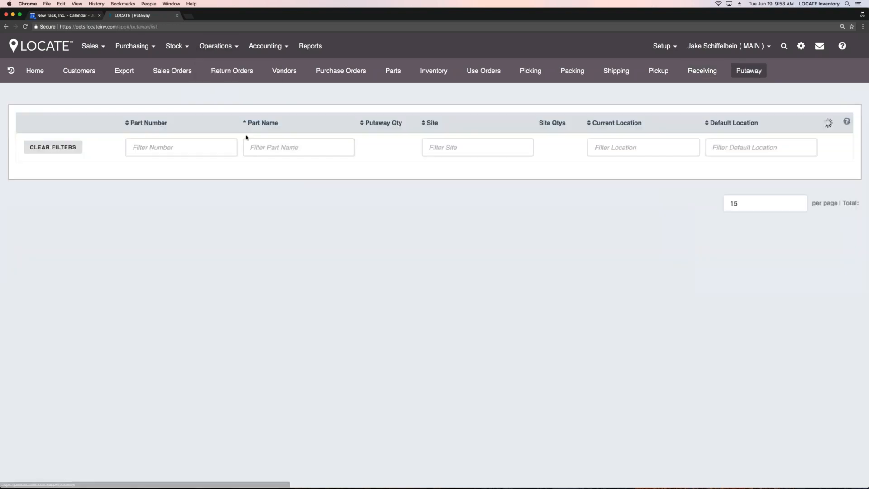